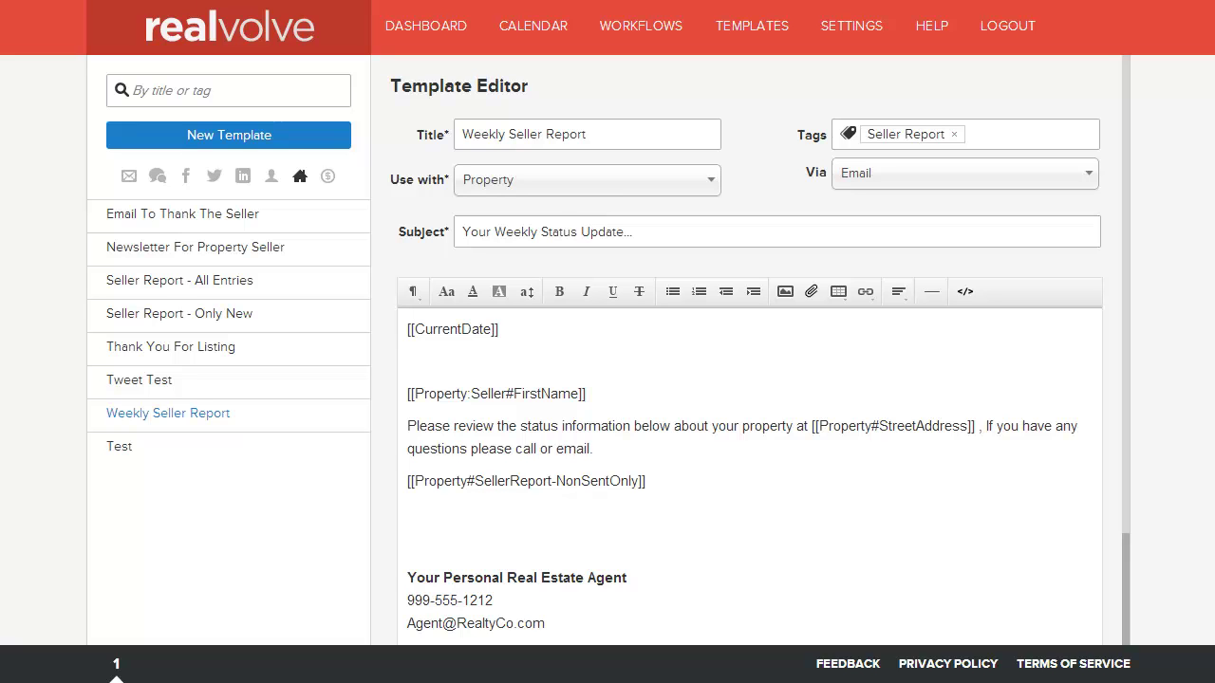
# Review the Weekly Seller Report template's title and its Property 'Use with' setting
pyautogui.click(215, 136)
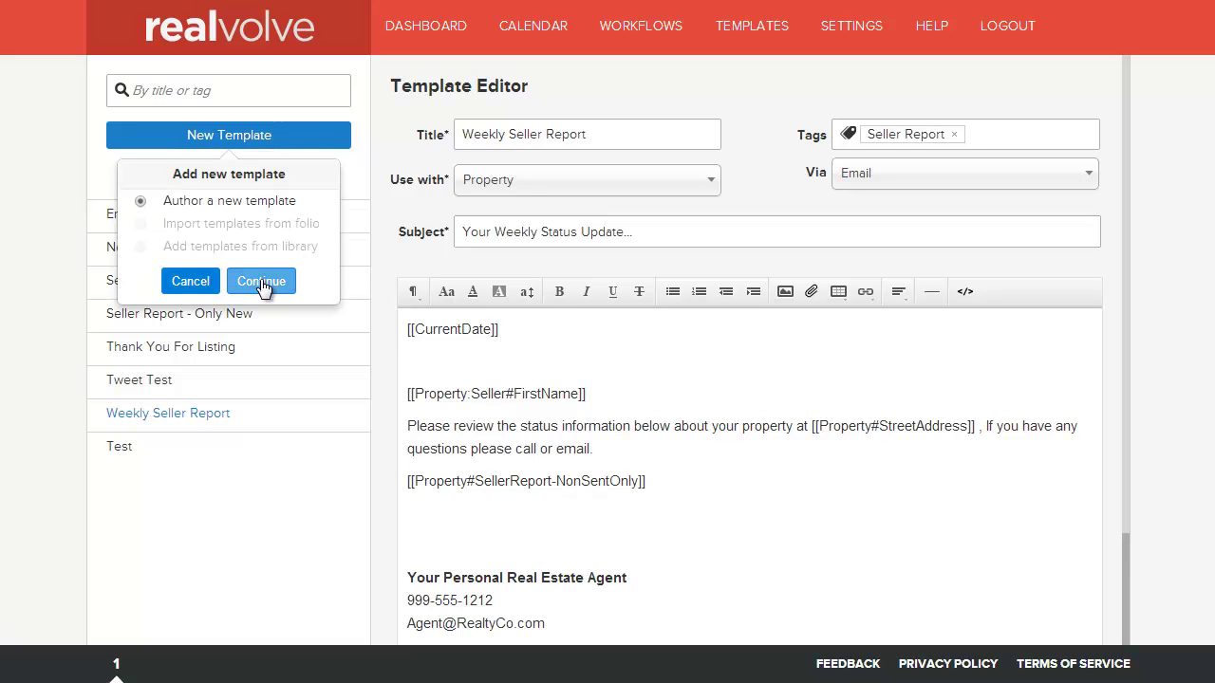
pyautogui.click(328, 133)
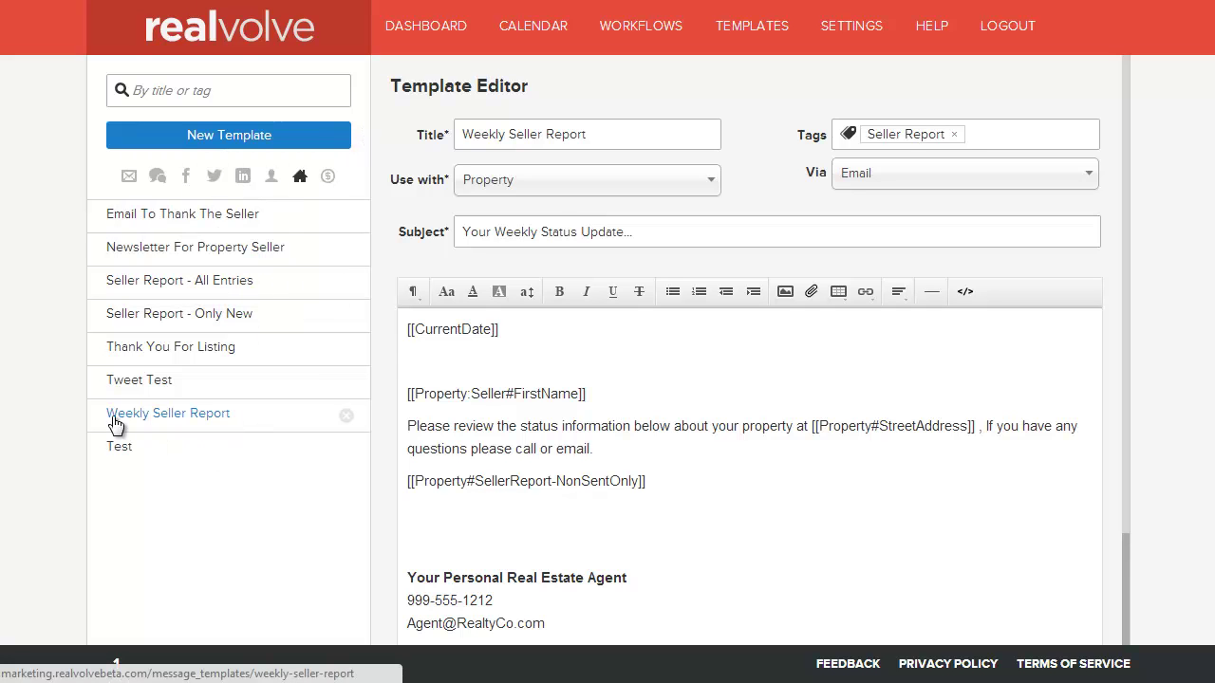
pyautogui.click(608, 125)
pyautogui.moveTo(628, 130); pyautogui.dragTo(465, 134)
pyautogui.click(496, 180)
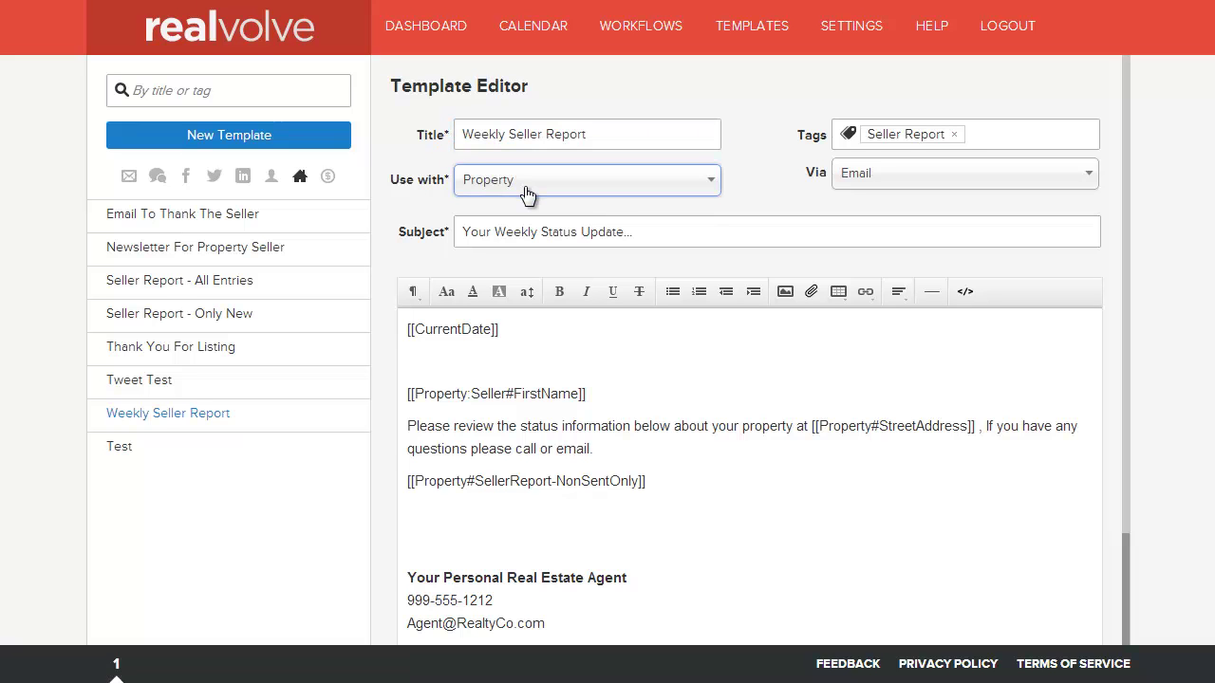
pyautogui.press('Tab')
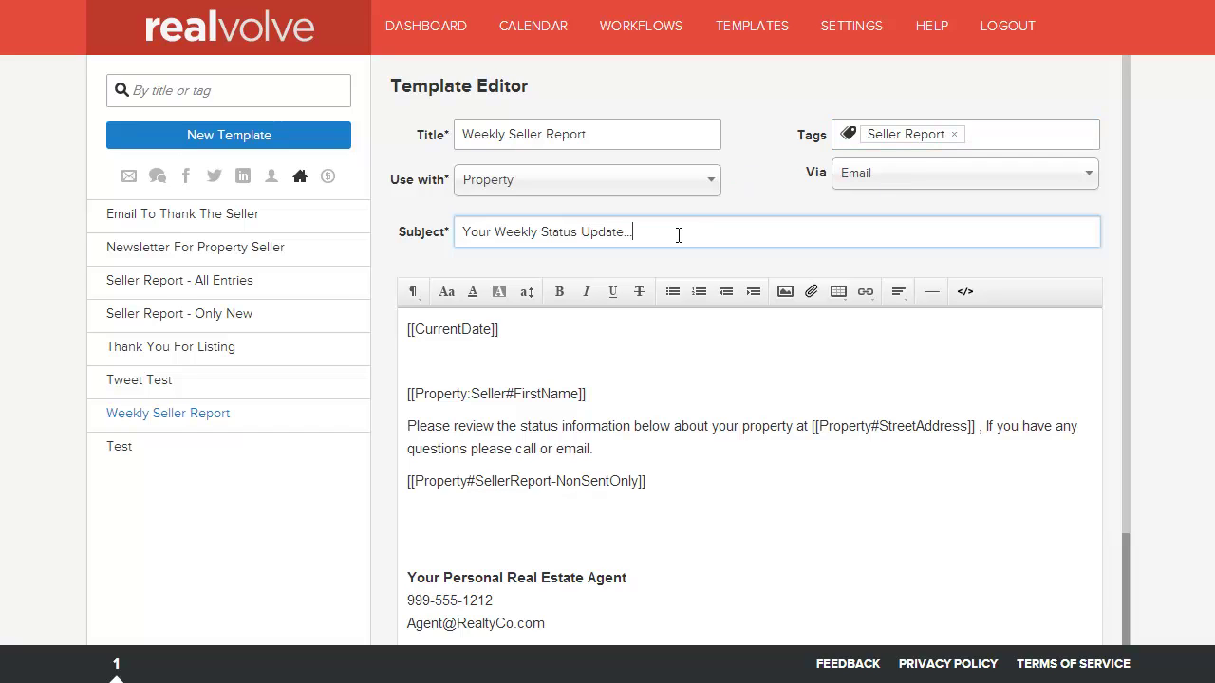
# Check the subject line and seller report body, then save the template
pyautogui.moveTo(679, 235); pyautogui.dragTo(406, 234)
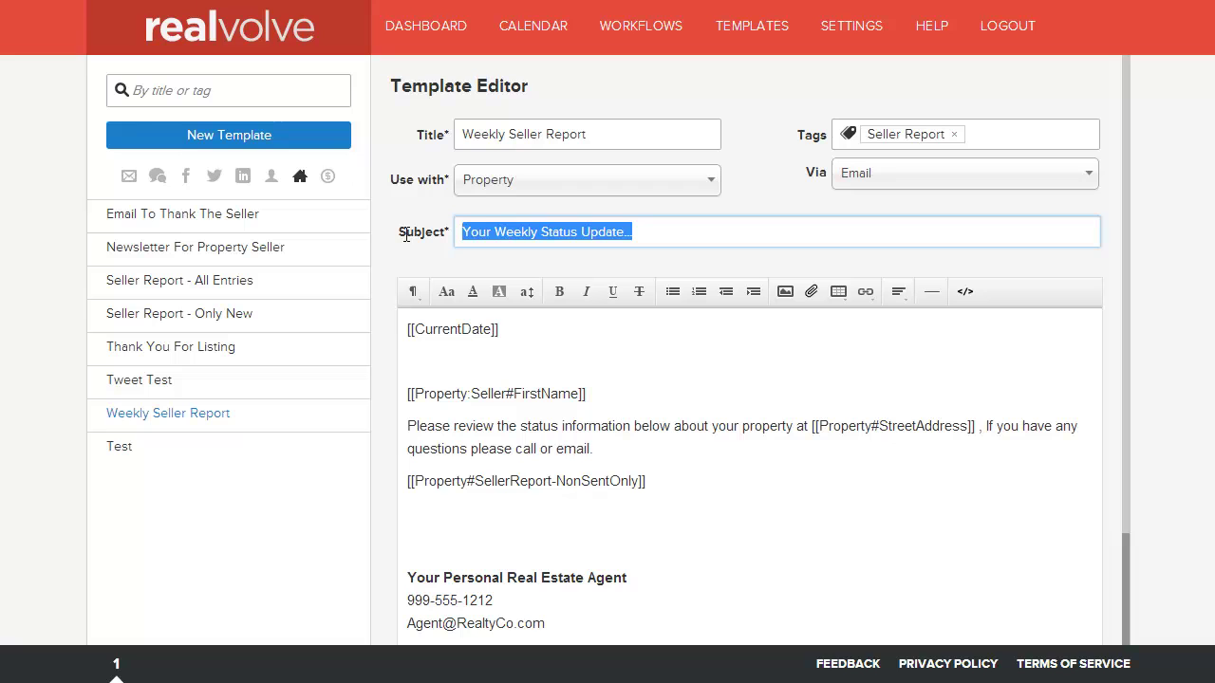
pyautogui.click(664, 336)
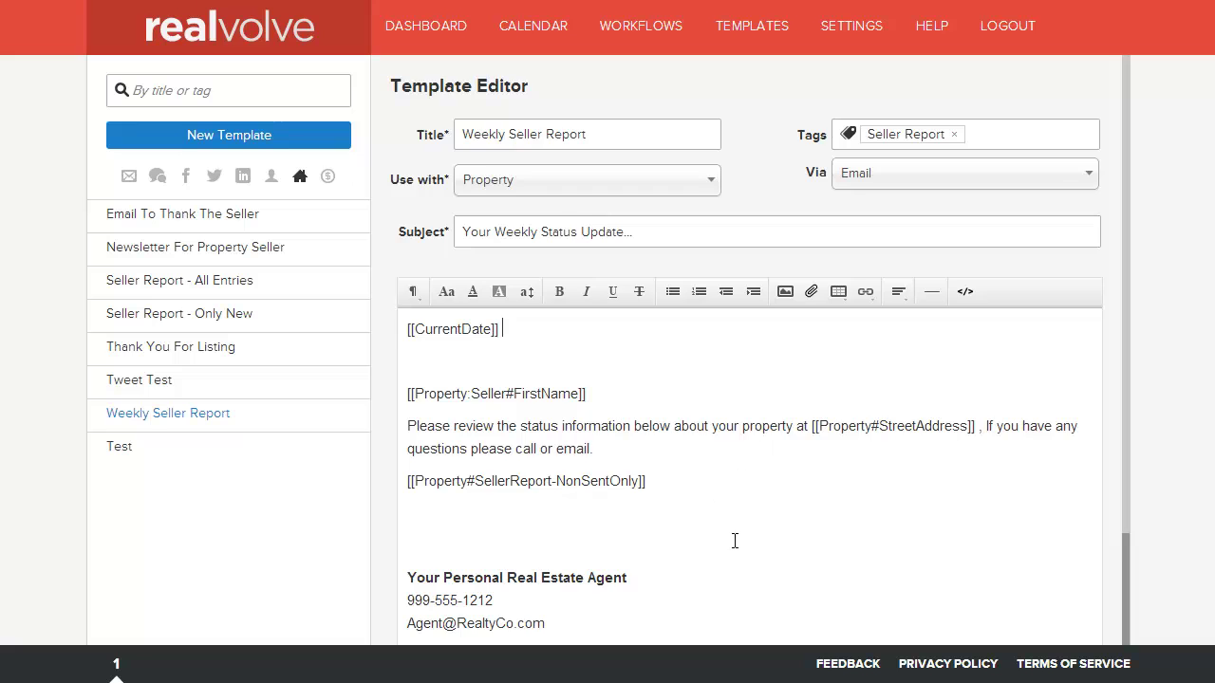
pyautogui.scroll(-1, 734, 541)
pyautogui.scroll(-3, 733, 541)
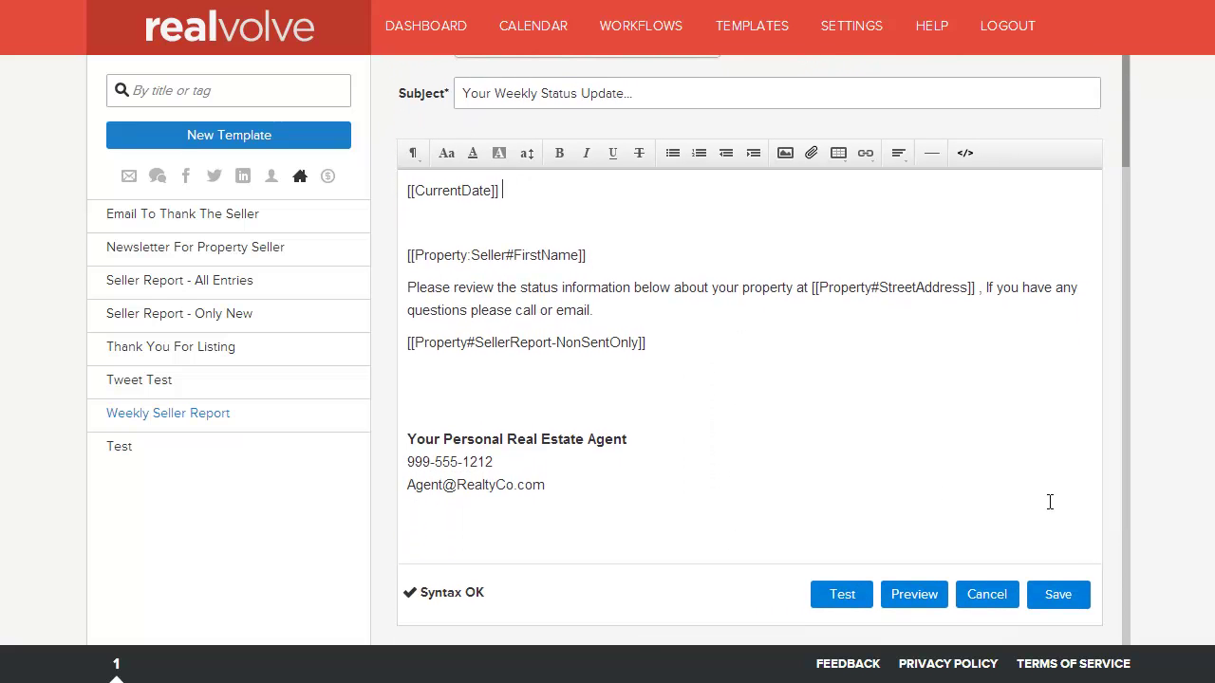
pyautogui.click(1077, 596)
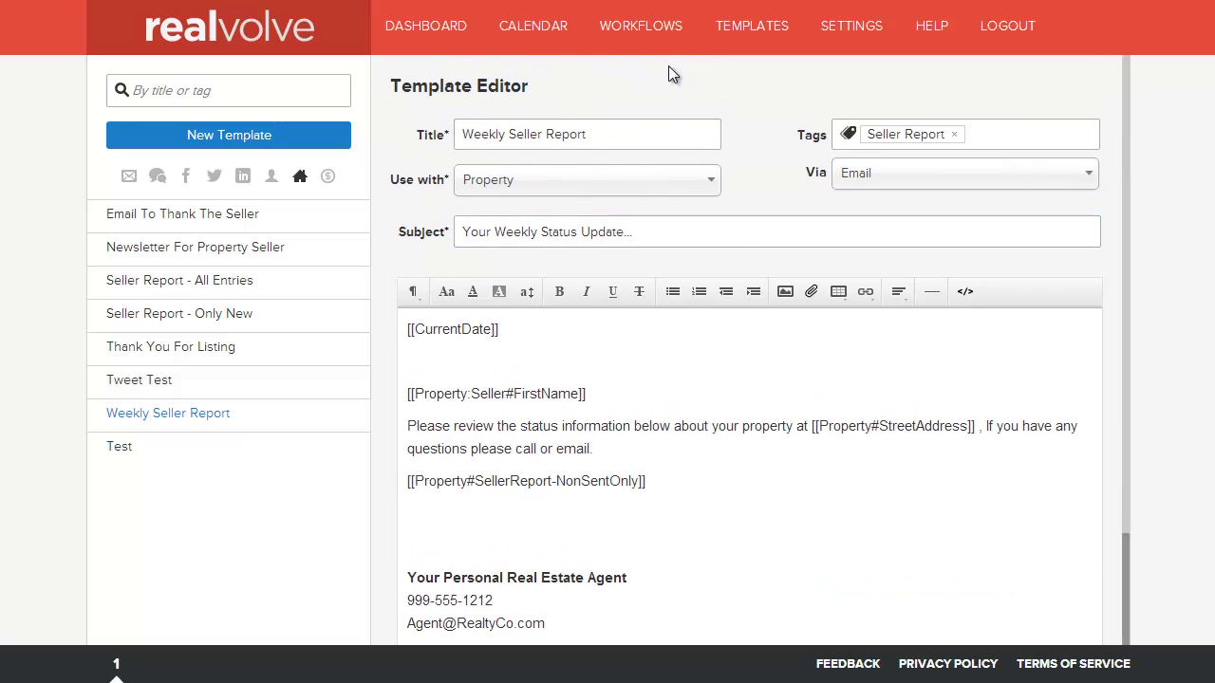
# Open Weekly Seller Report Updates, review its description and tags, and expand its two To Do activities
pyautogui.click(641, 28)
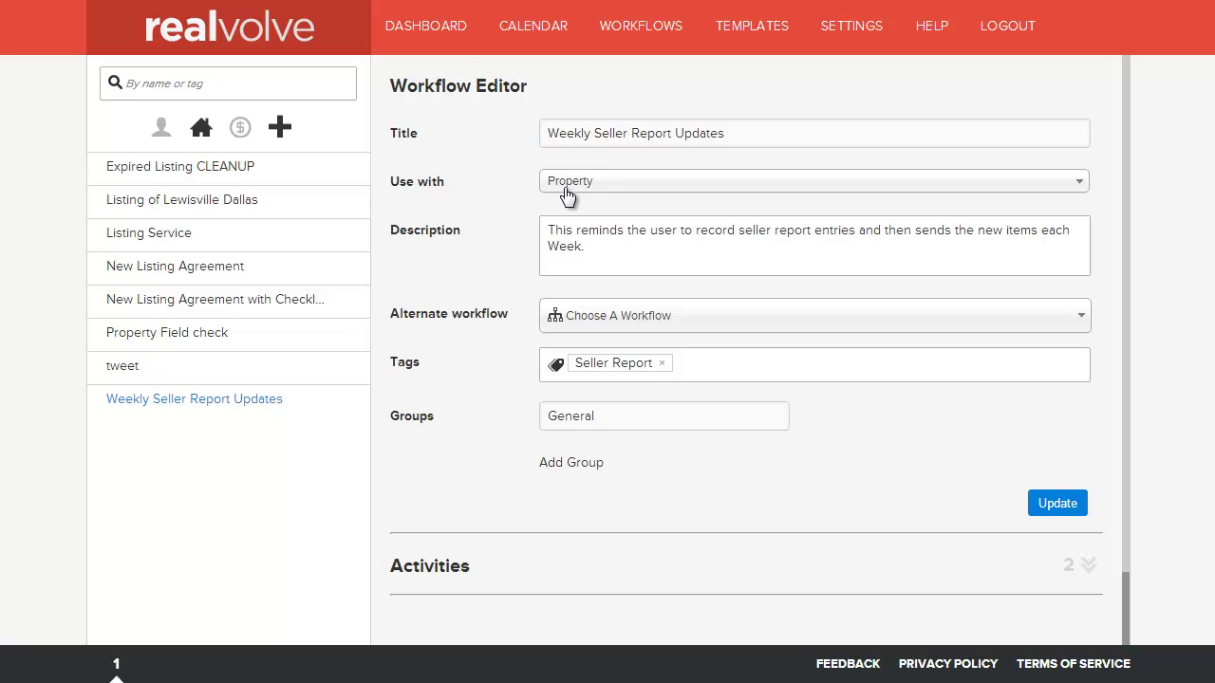
pyautogui.click(576, 250)
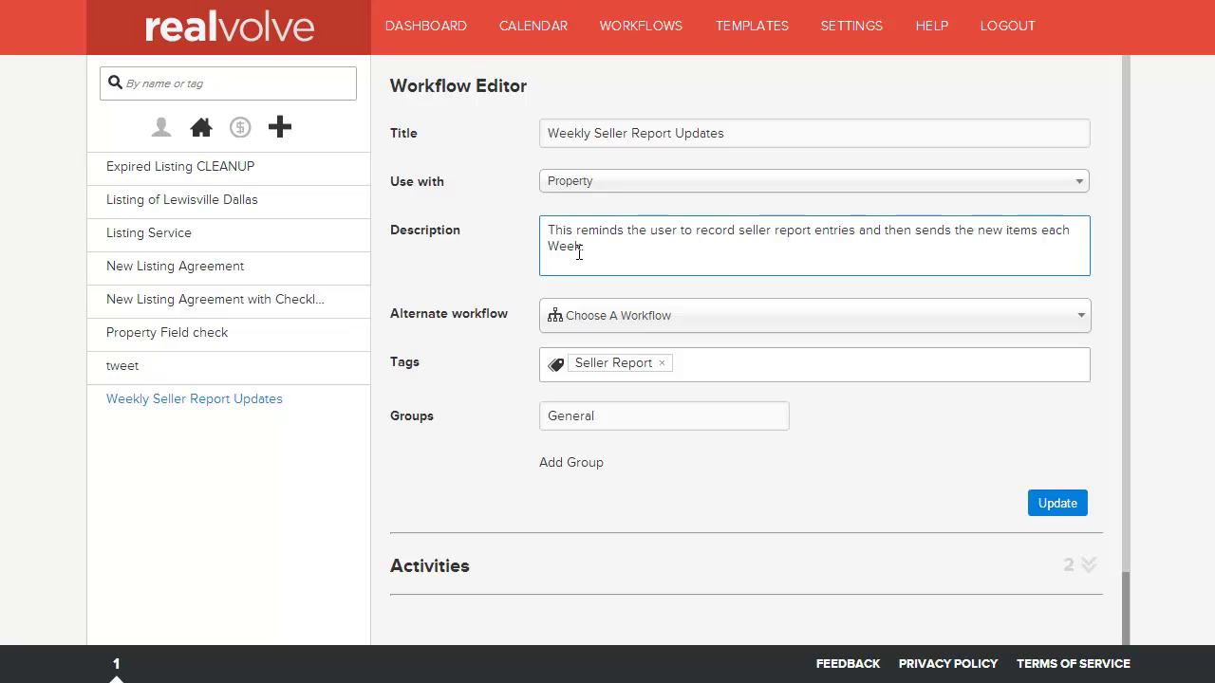
pyautogui.click(605, 369)
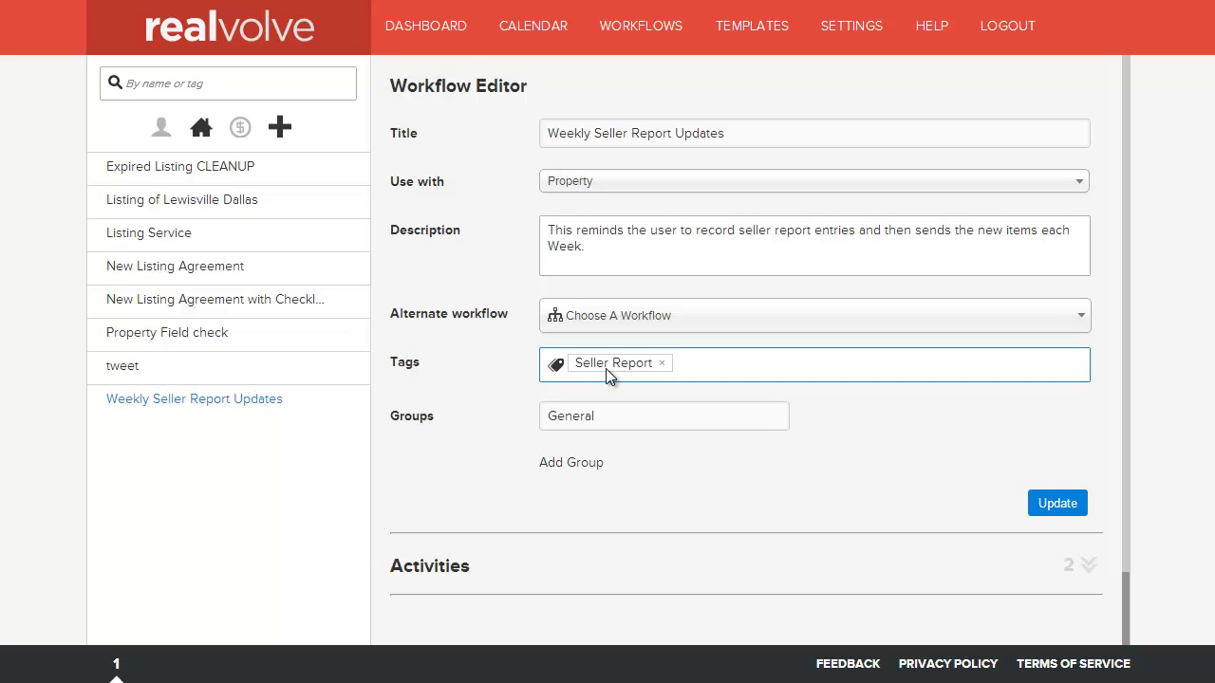
pyautogui.click(1084, 566)
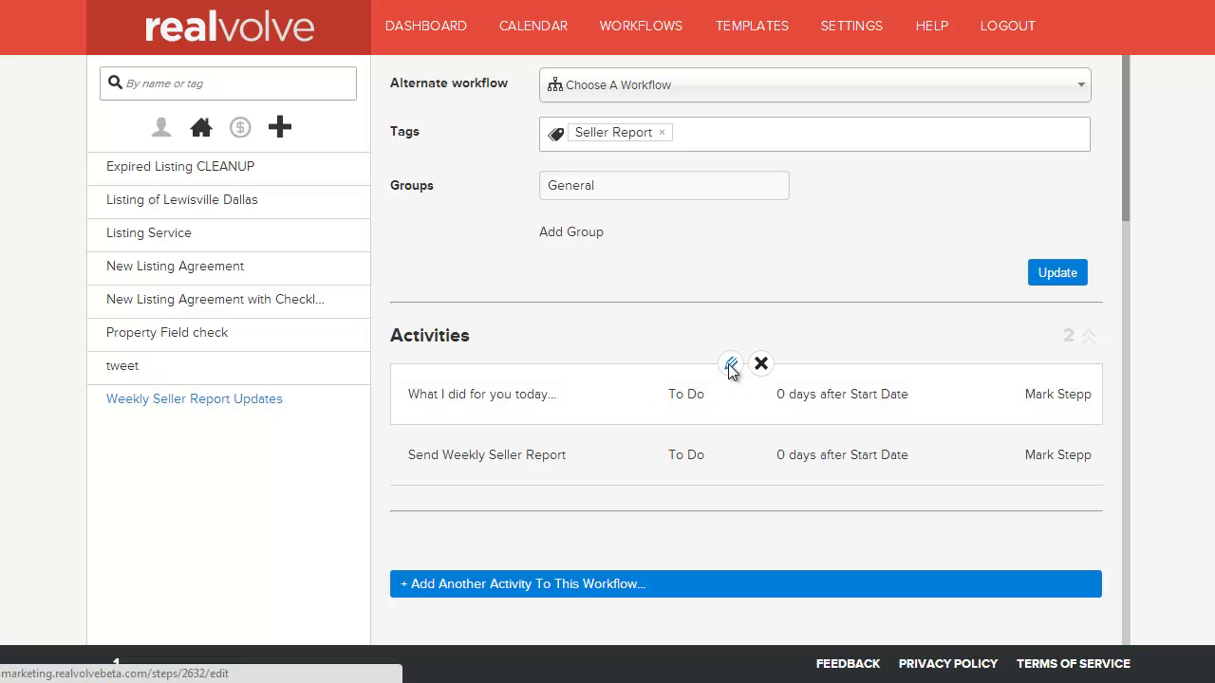
# Inspect the 'What I did for you today...' To Do's schedule and its weekday weekly repeat ending after 20 occurrences
pyautogui.click(731, 366)
pyautogui.click(674, 96)
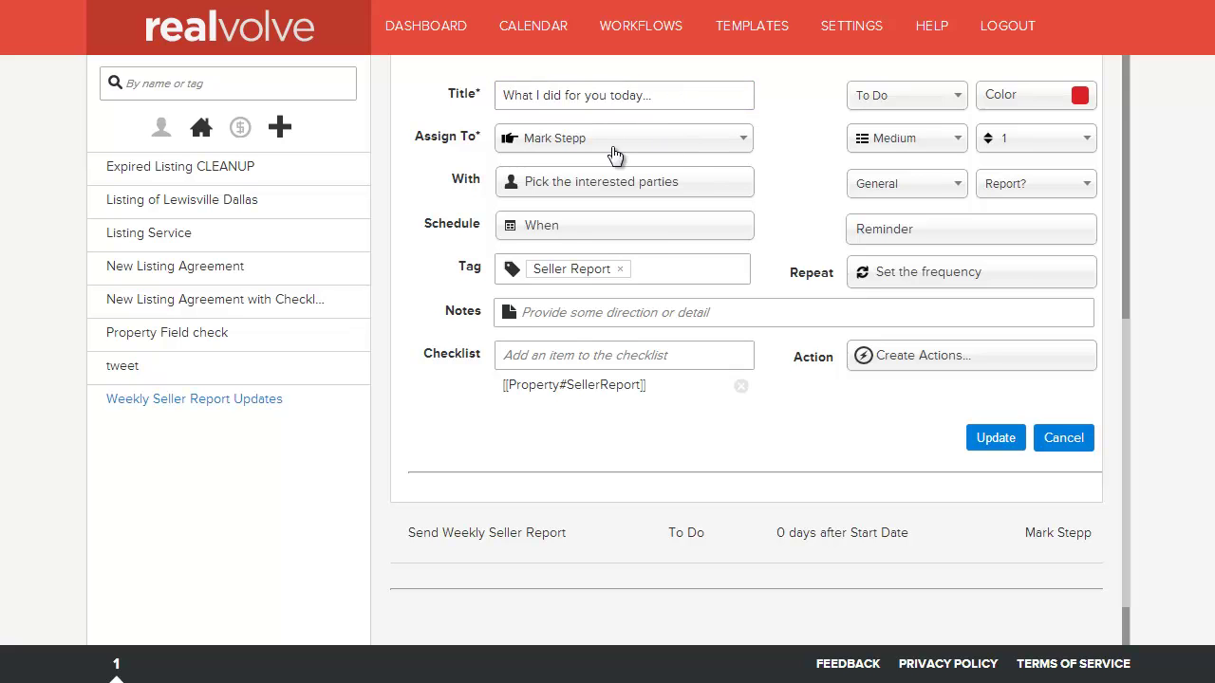
pyautogui.click(614, 227)
pyautogui.click(479, 462)
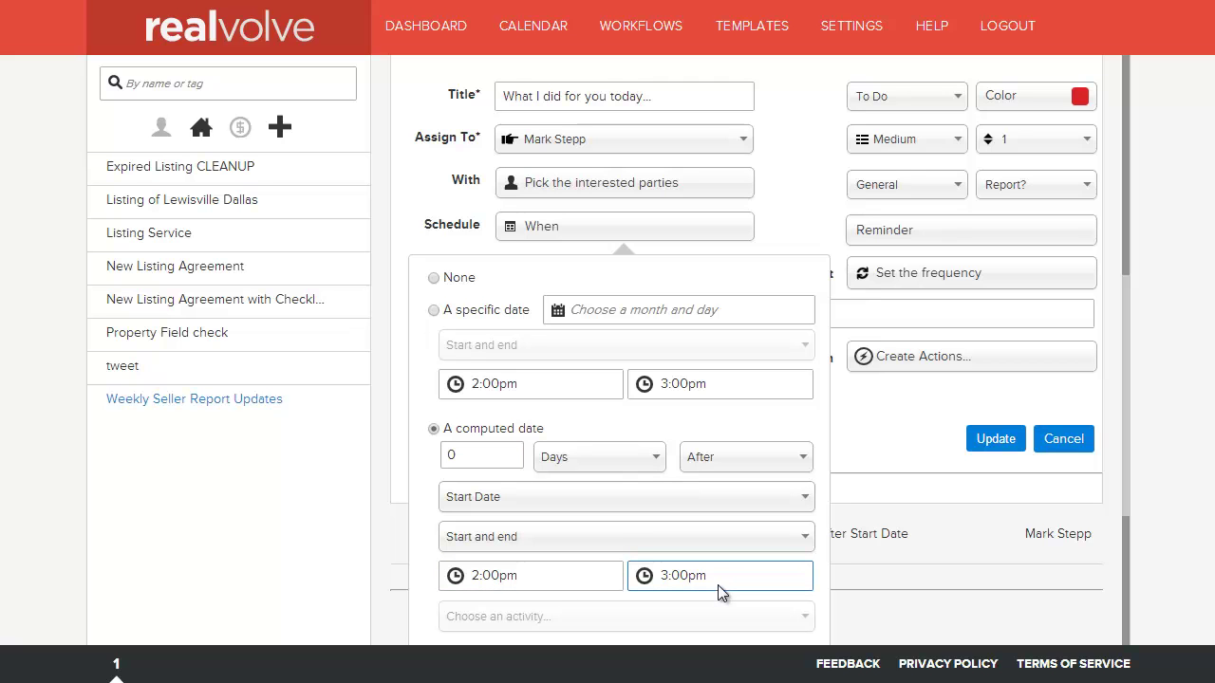
pyautogui.click(645, 224)
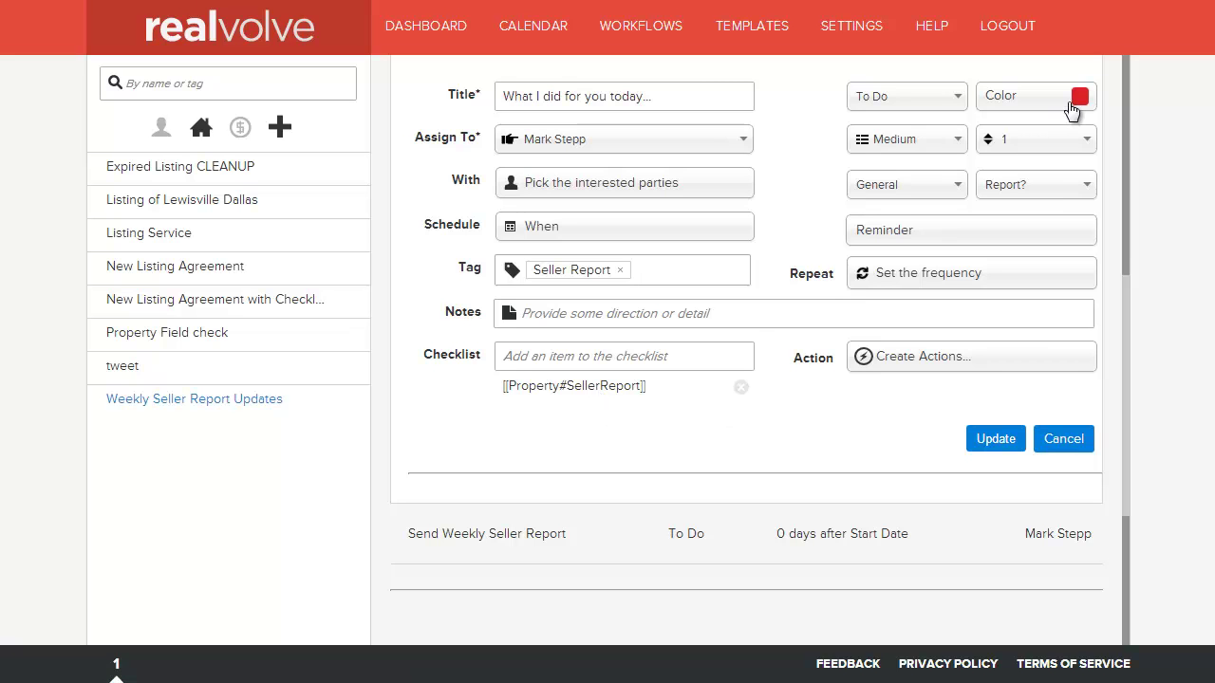
pyautogui.click(939, 283)
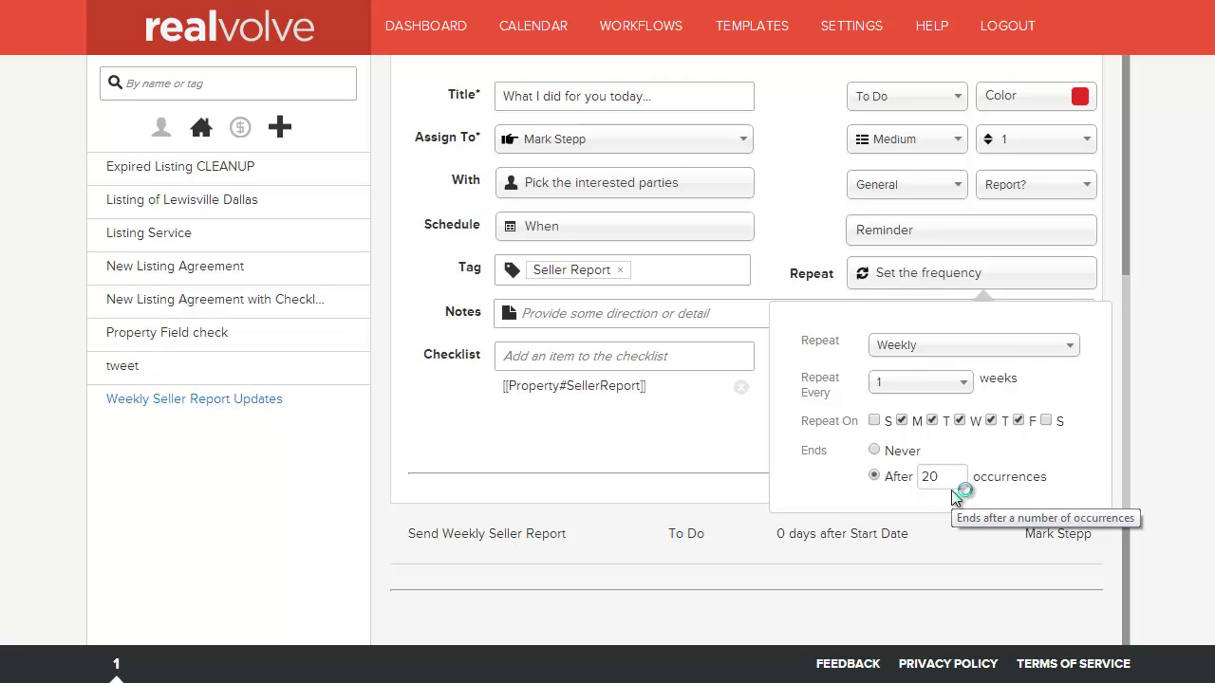
pyautogui.click(951, 273)
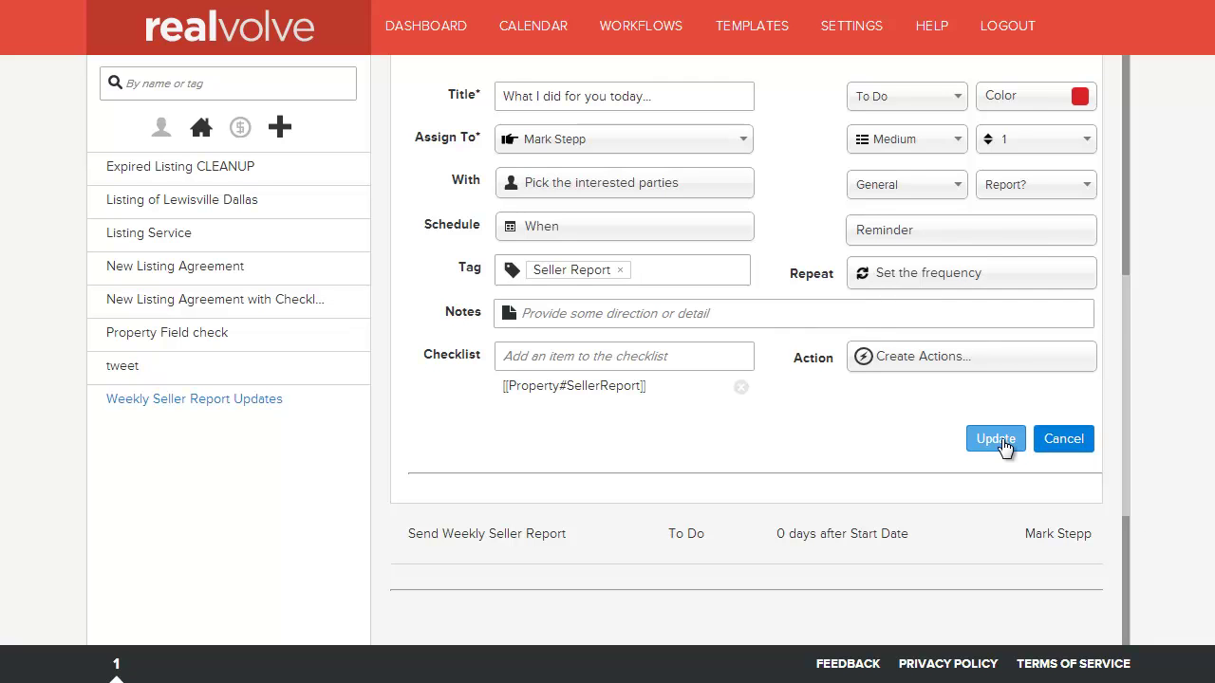
# Save the first activity, then review Send Weekly Seller Report's parties, schedule and 20-occurrence weekly repeat
pyautogui.click(1004, 443)
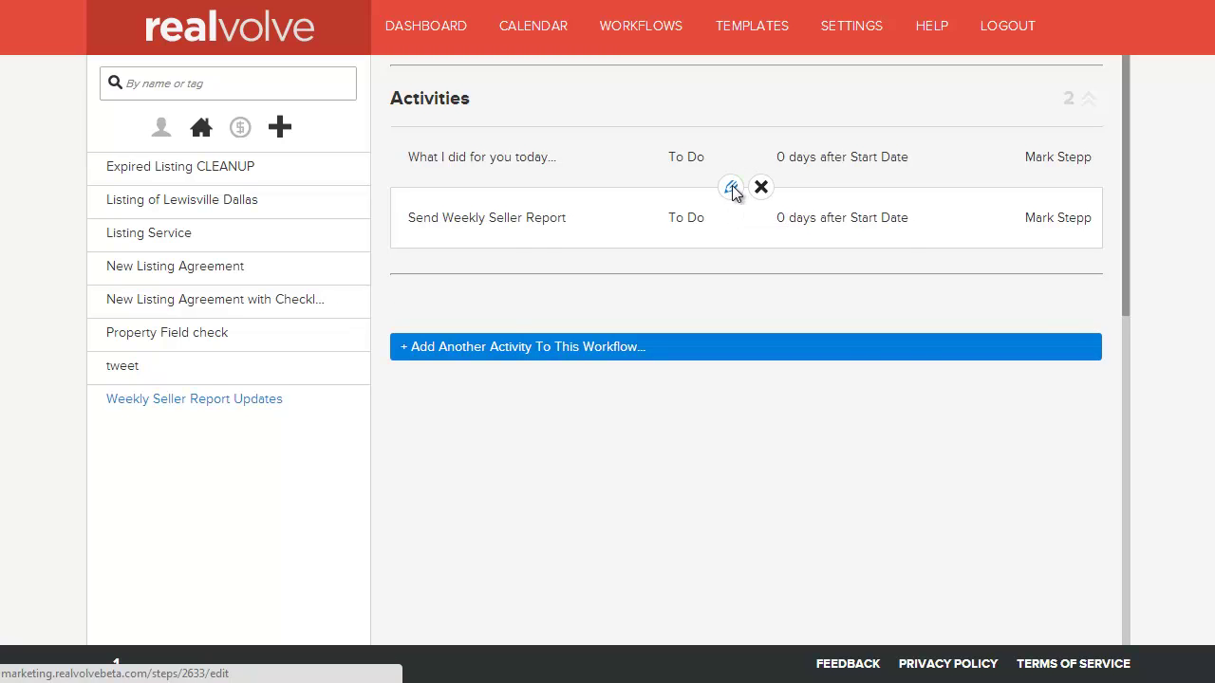
pyautogui.click(732, 188)
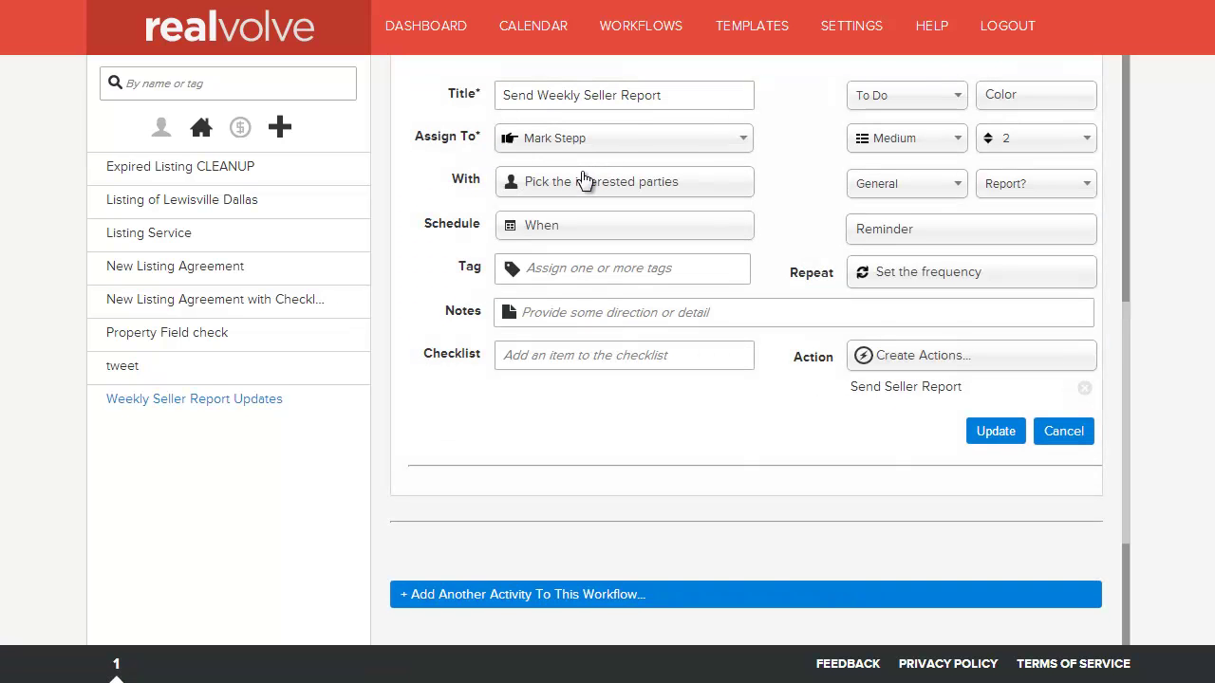
pyautogui.click(558, 99)
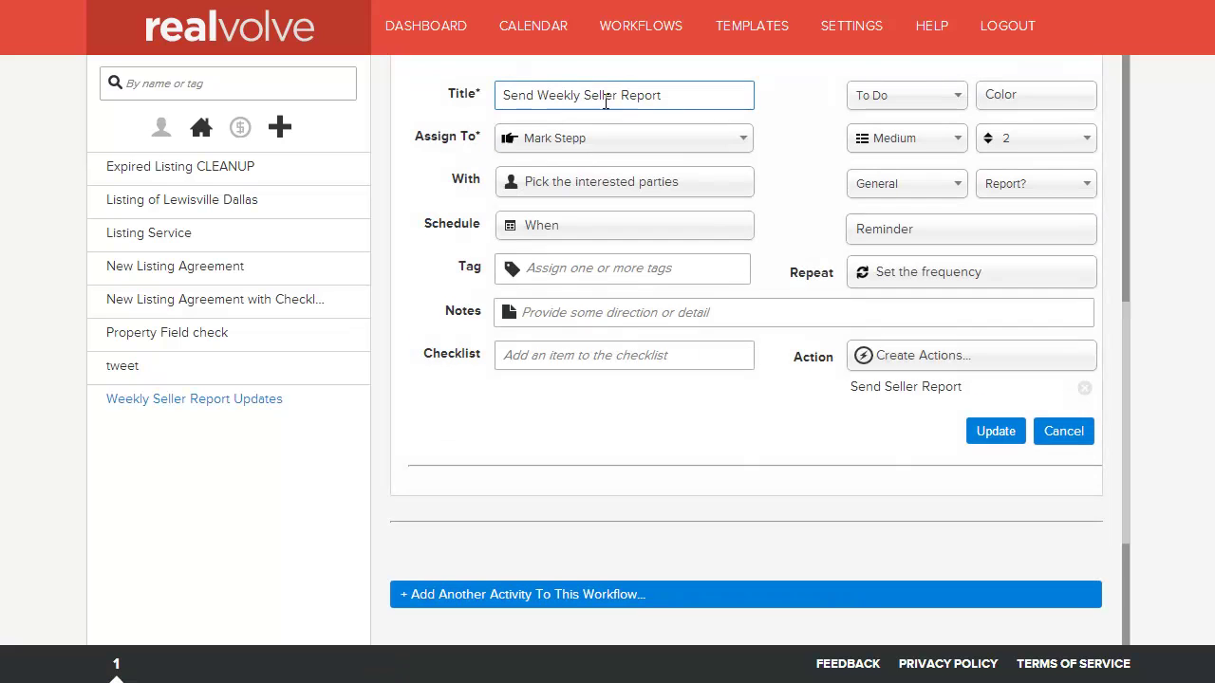
pyautogui.click(570, 192)
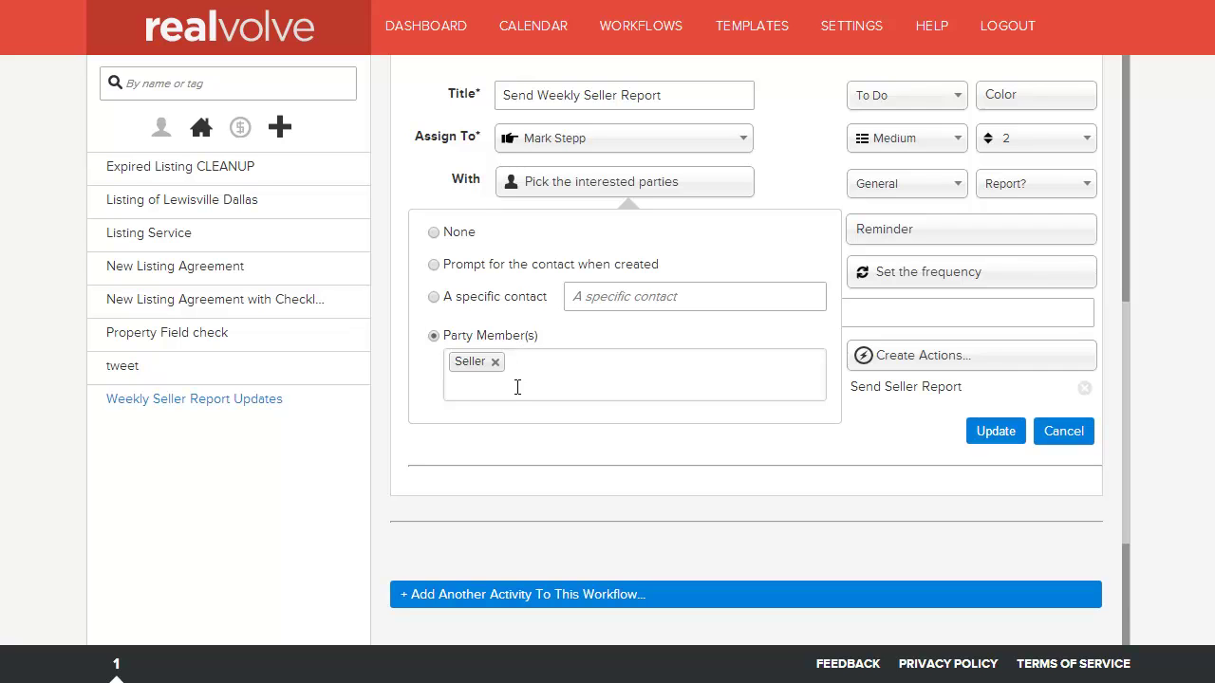
pyautogui.click(608, 190)
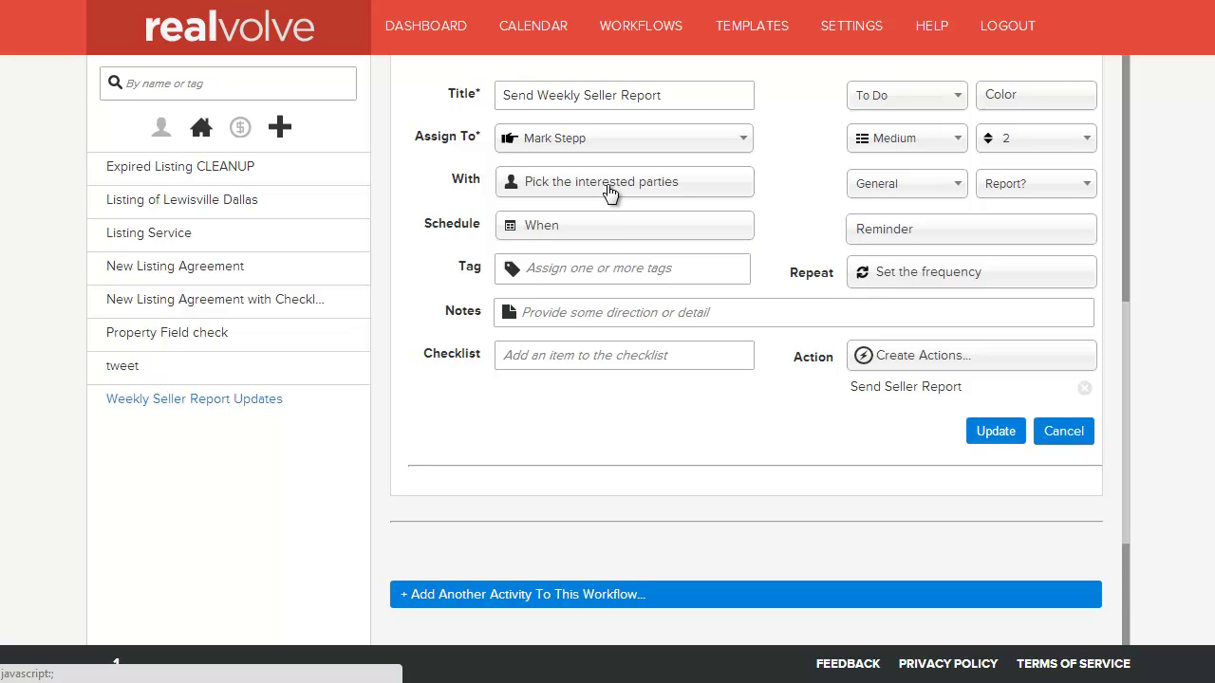
pyautogui.click(593, 237)
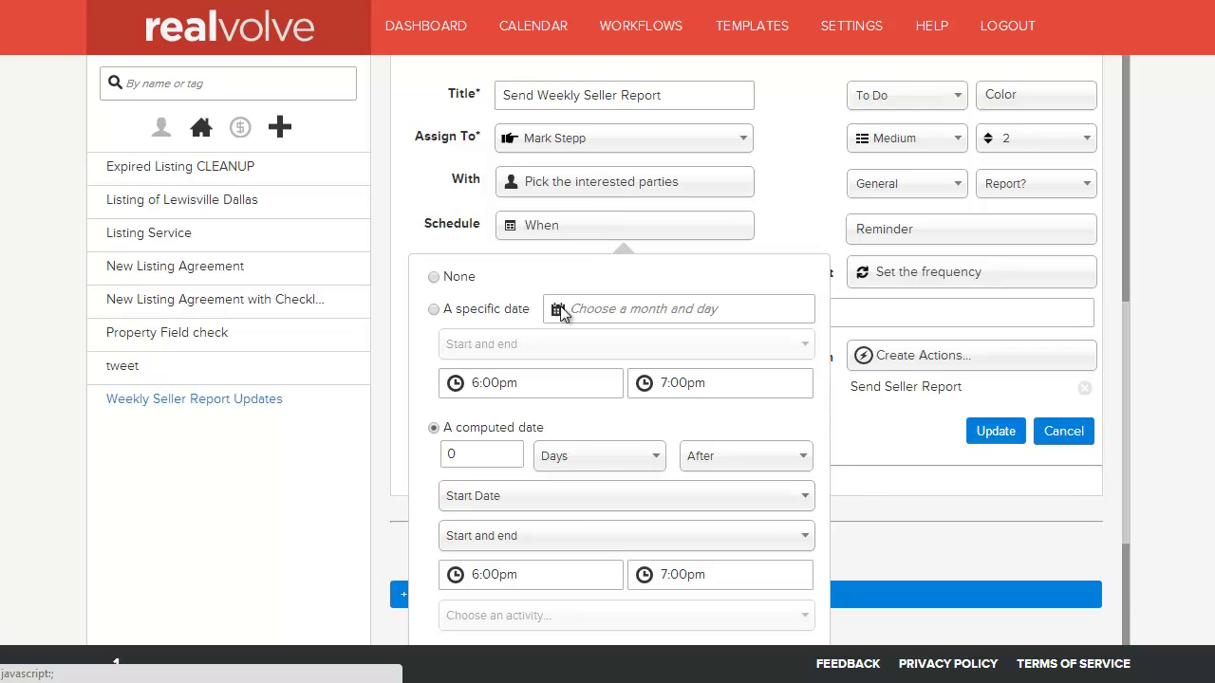
pyautogui.click(532, 576)
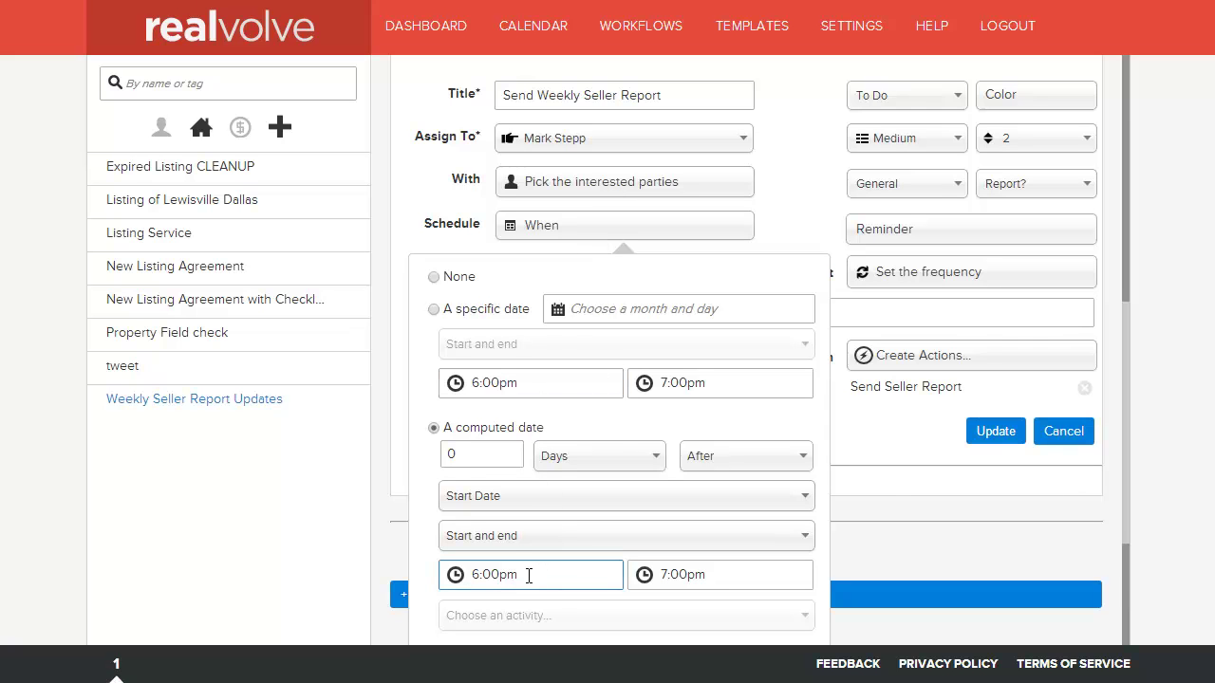
pyautogui.click(694, 575)
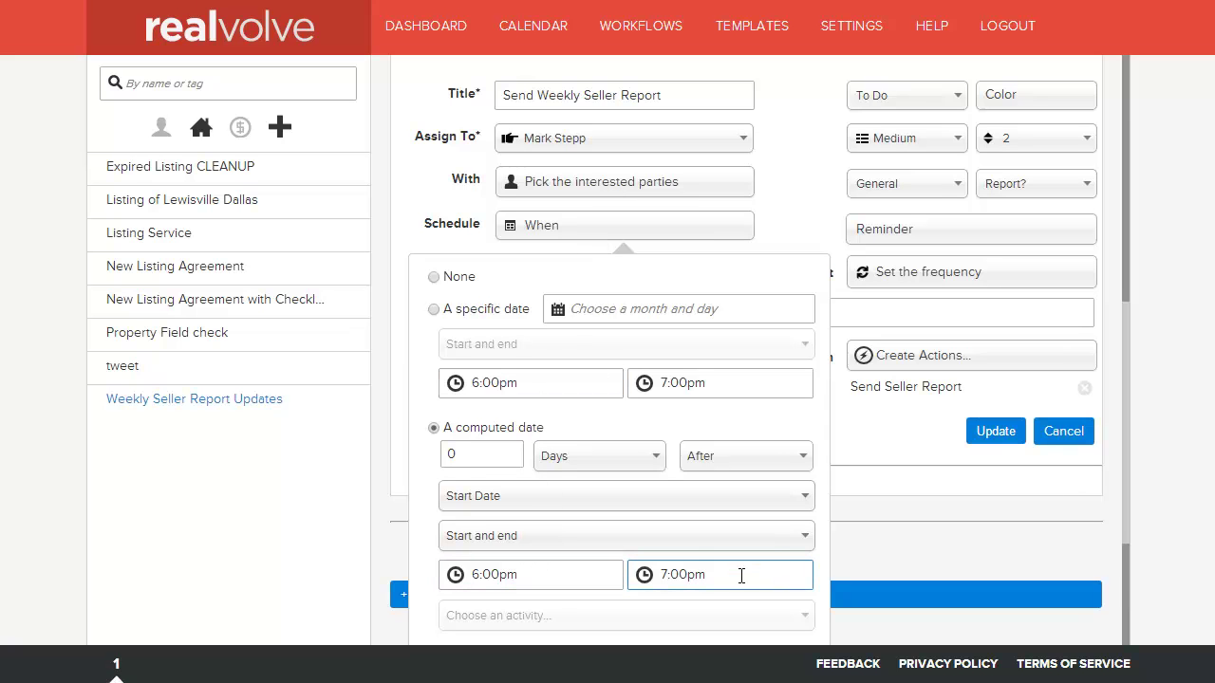
pyautogui.click(624, 230)
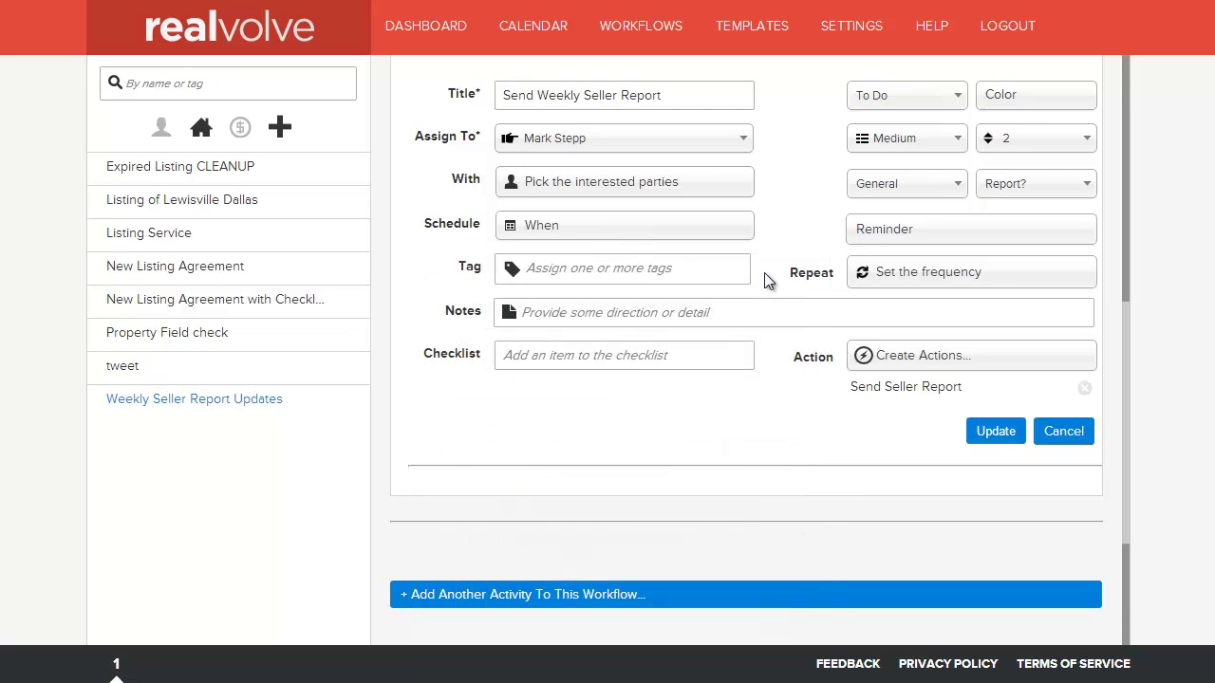
pyautogui.click(908, 273)
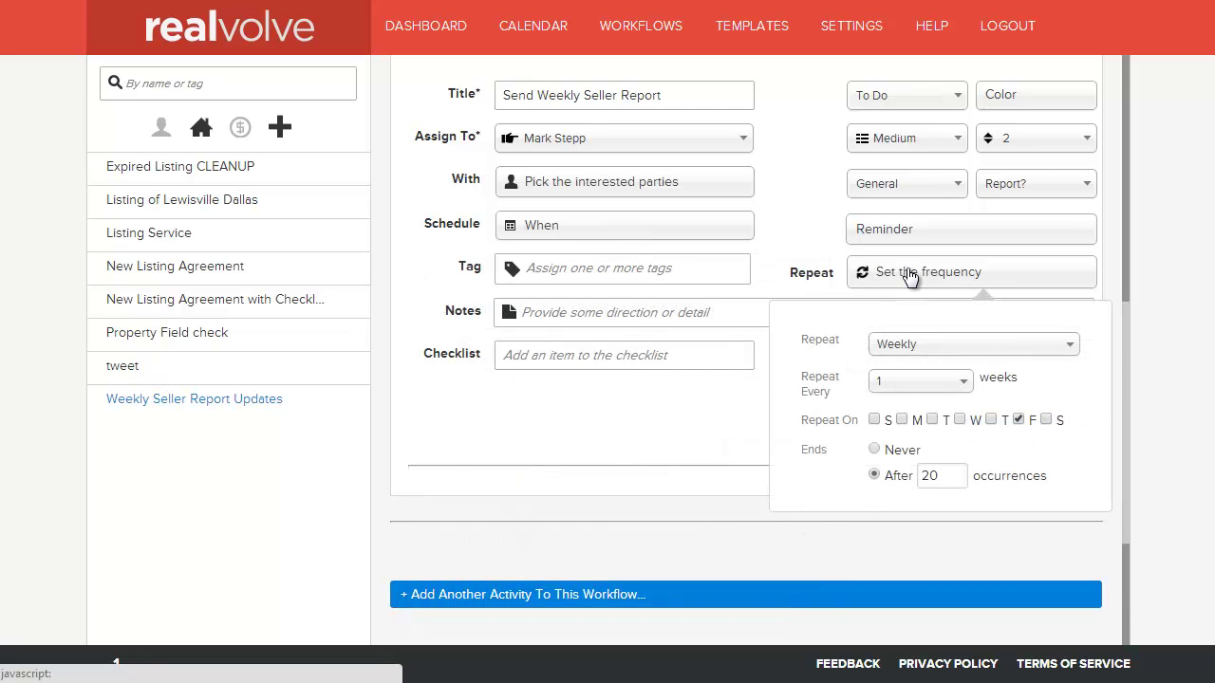
pyautogui.click(928, 486)
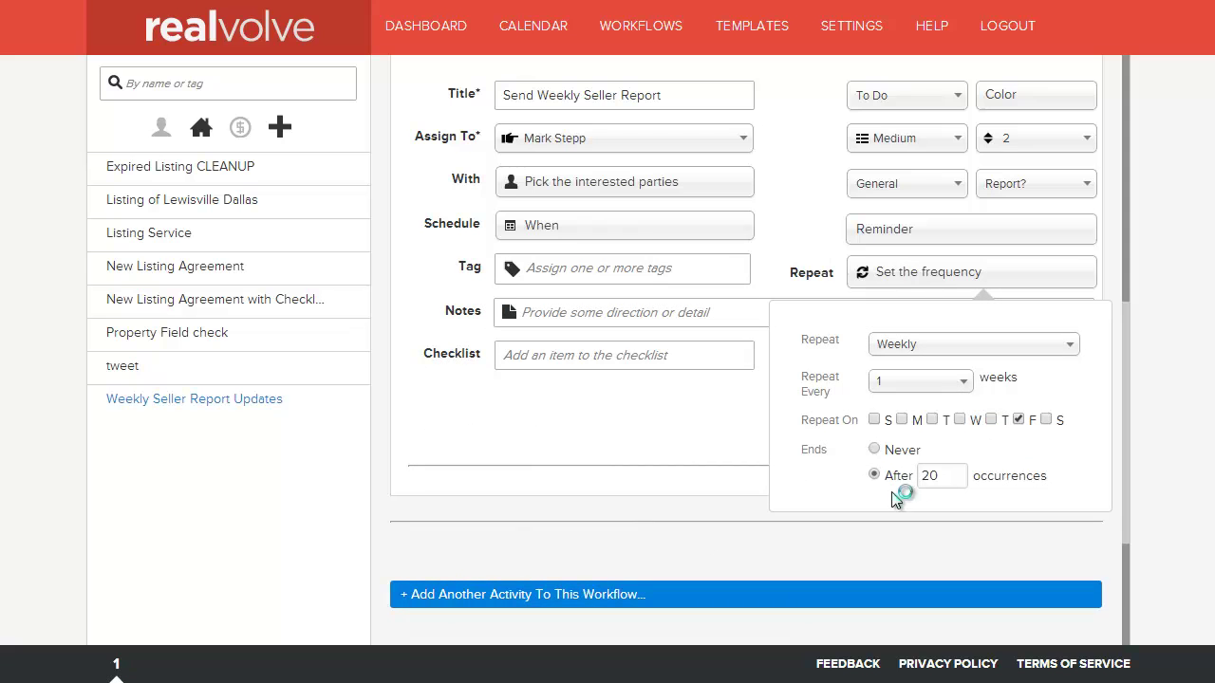
pyautogui.click(997, 275)
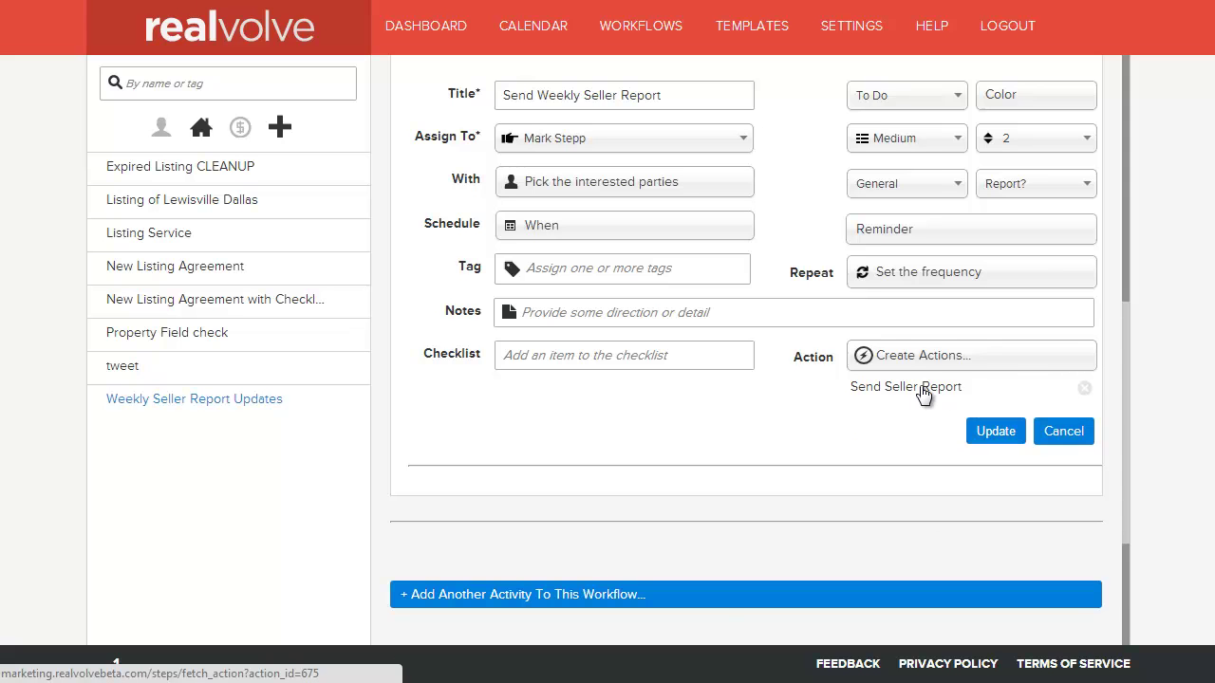
# Save the Send Seller Report email action and update the activity
pyautogui.click(923, 388)
pyautogui.scroll(-2, 922, 393)
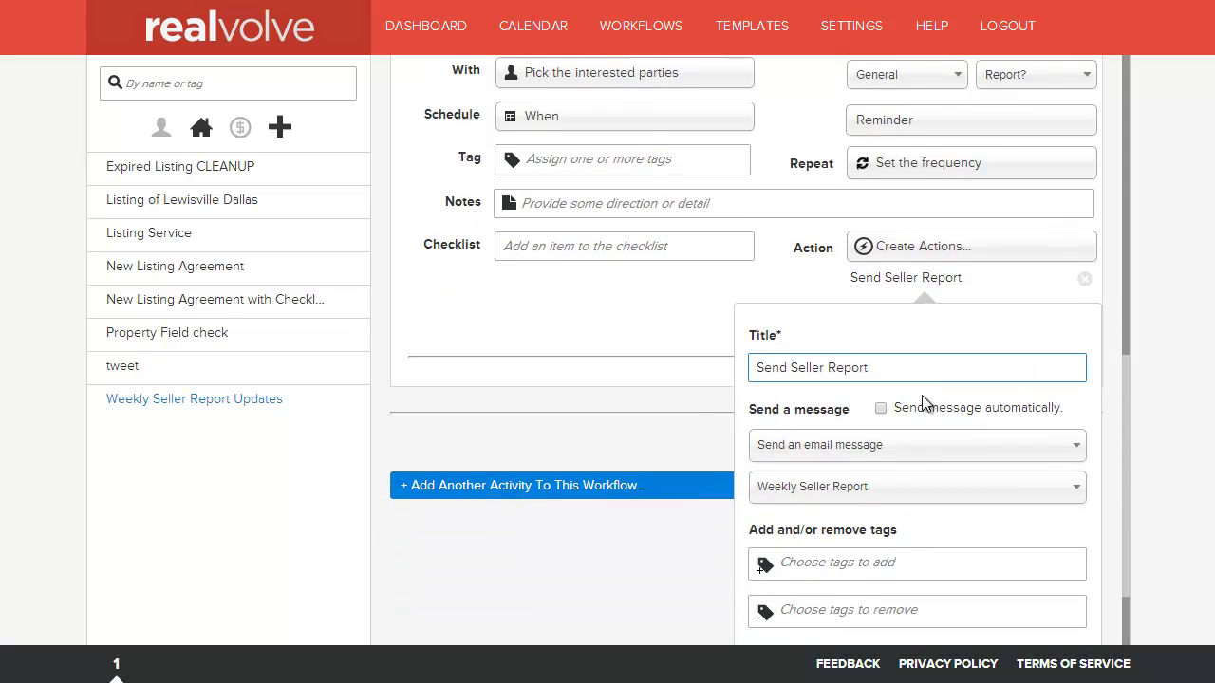
pyautogui.scroll(-1, 922, 395)
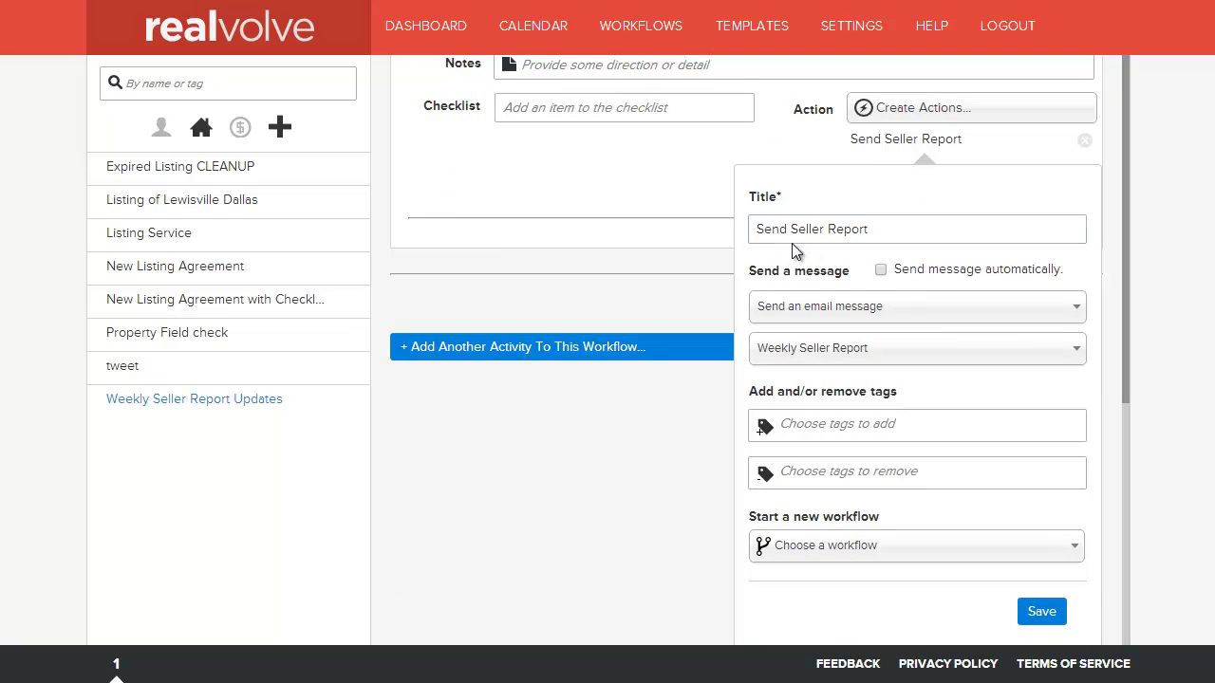
pyautogui.click(802, 237)
pyautogui.click(1042, 612)
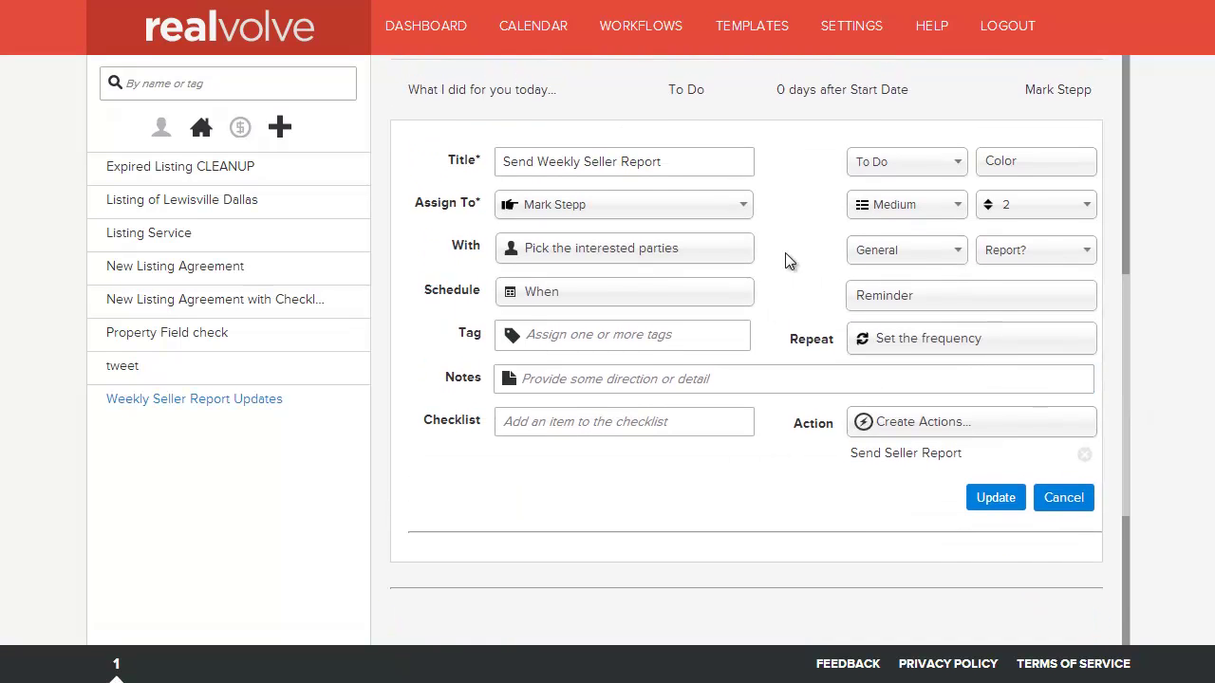
pyautogui.click(994, 503)
pyautogui.click(994, 503)
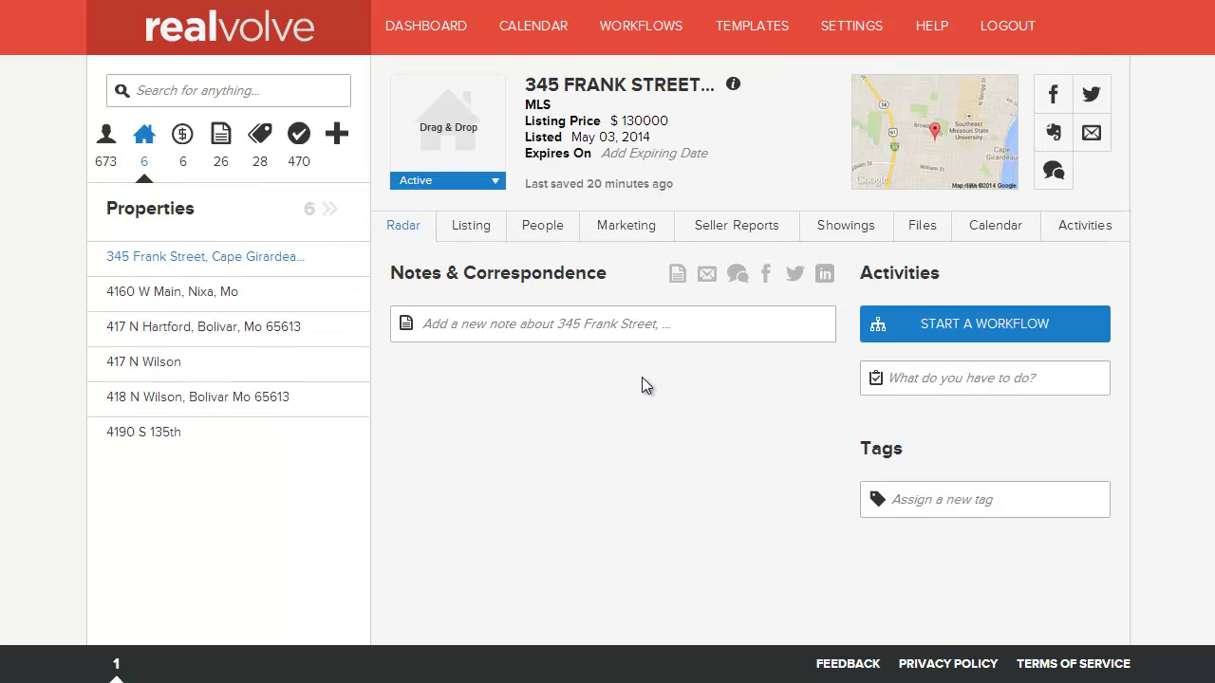
pyautogui.click(938, 338)
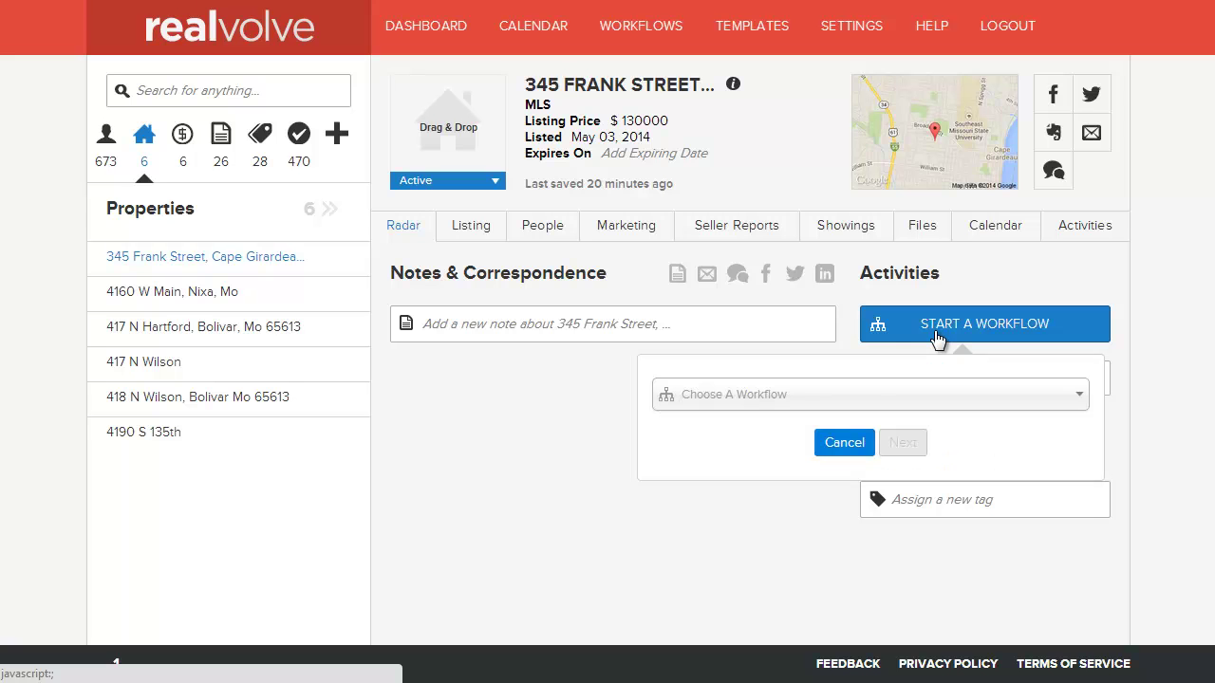
pyautogui.click(750, 397)
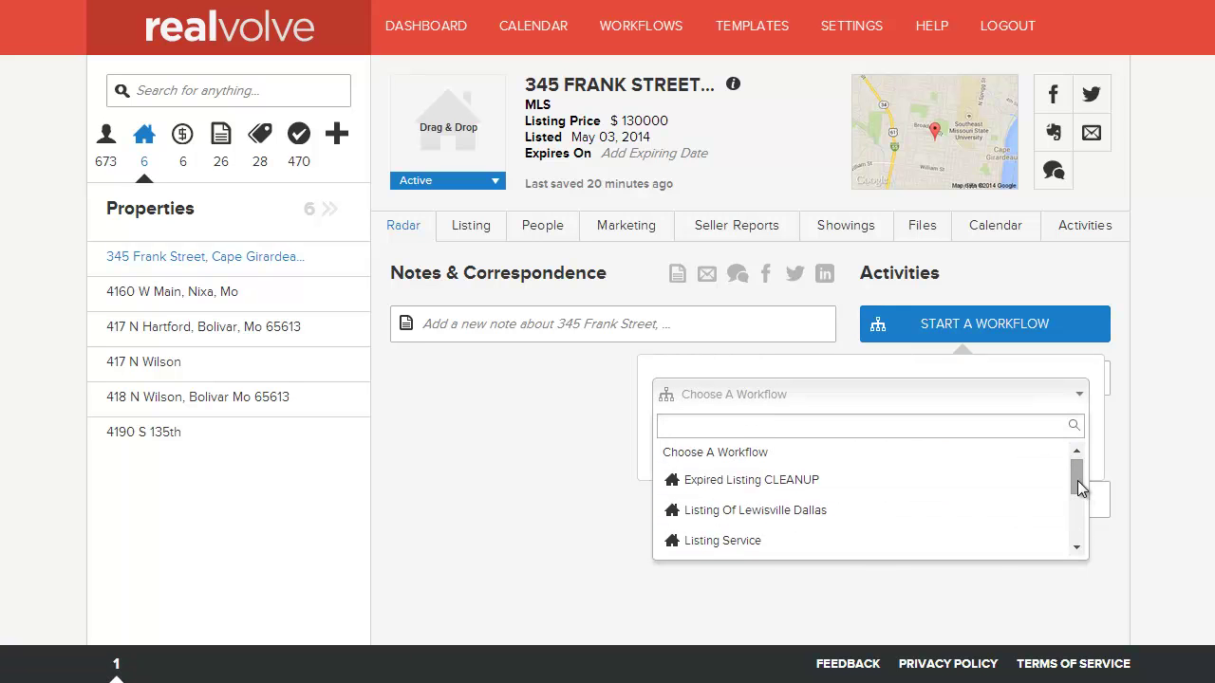
pyautogui.moveTo(1077, 483); pyautogui.dragTo(1076, 540)
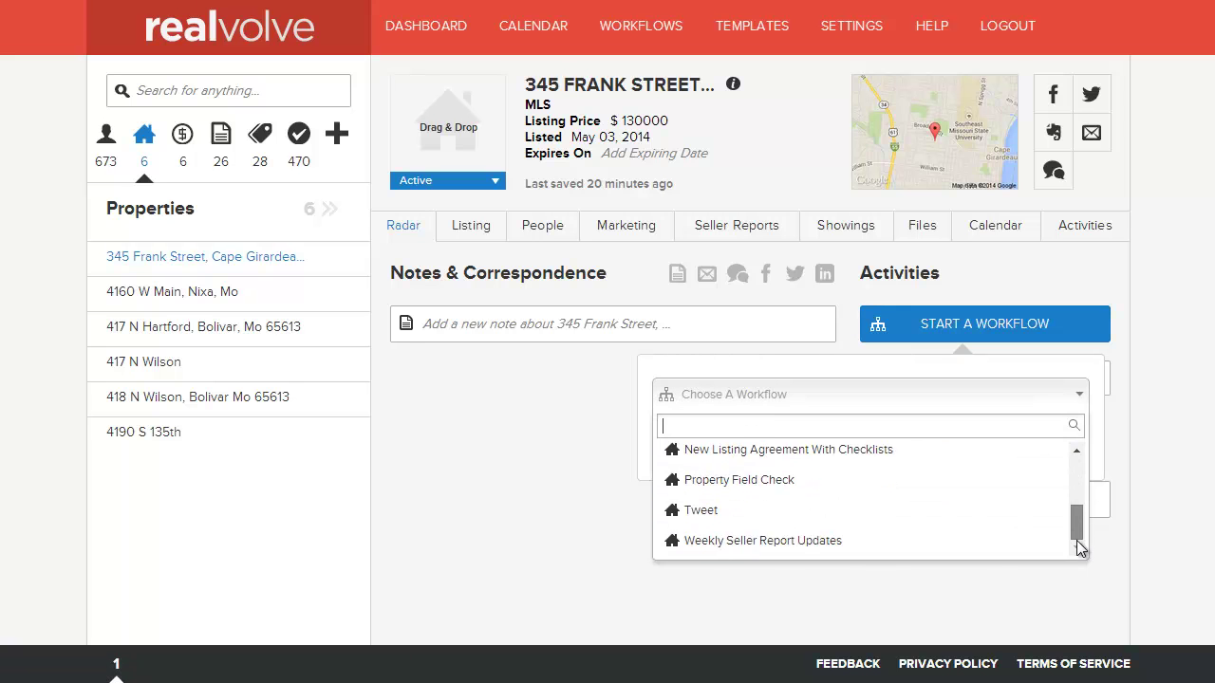
pyautogui.click(786, 540)
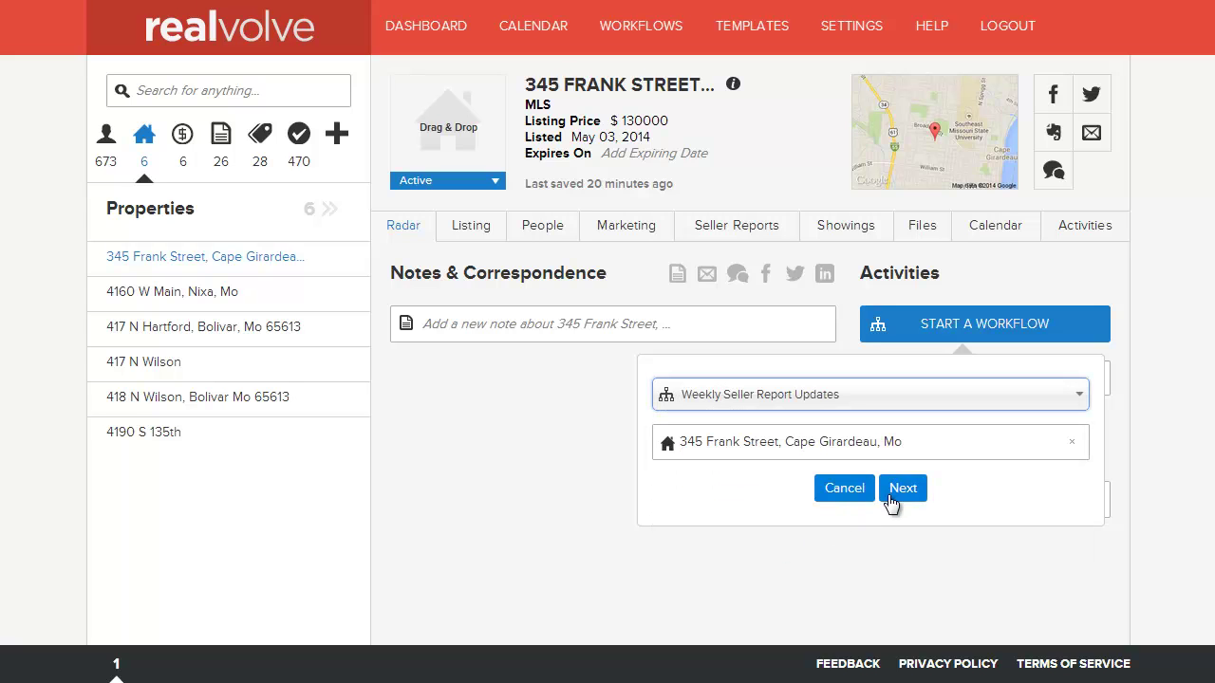
pyautogui.click(906, 493)
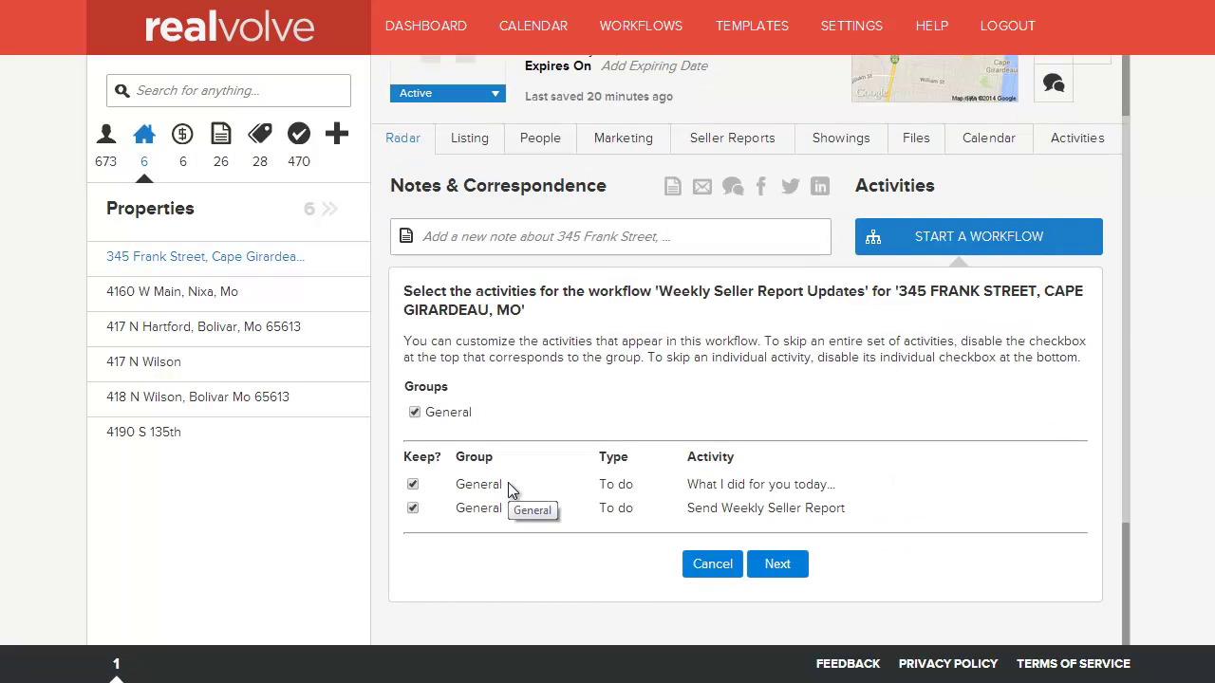
# Keep both activities and set the workflow start date to May 05, 2014
pyautogui.click(787, 564)
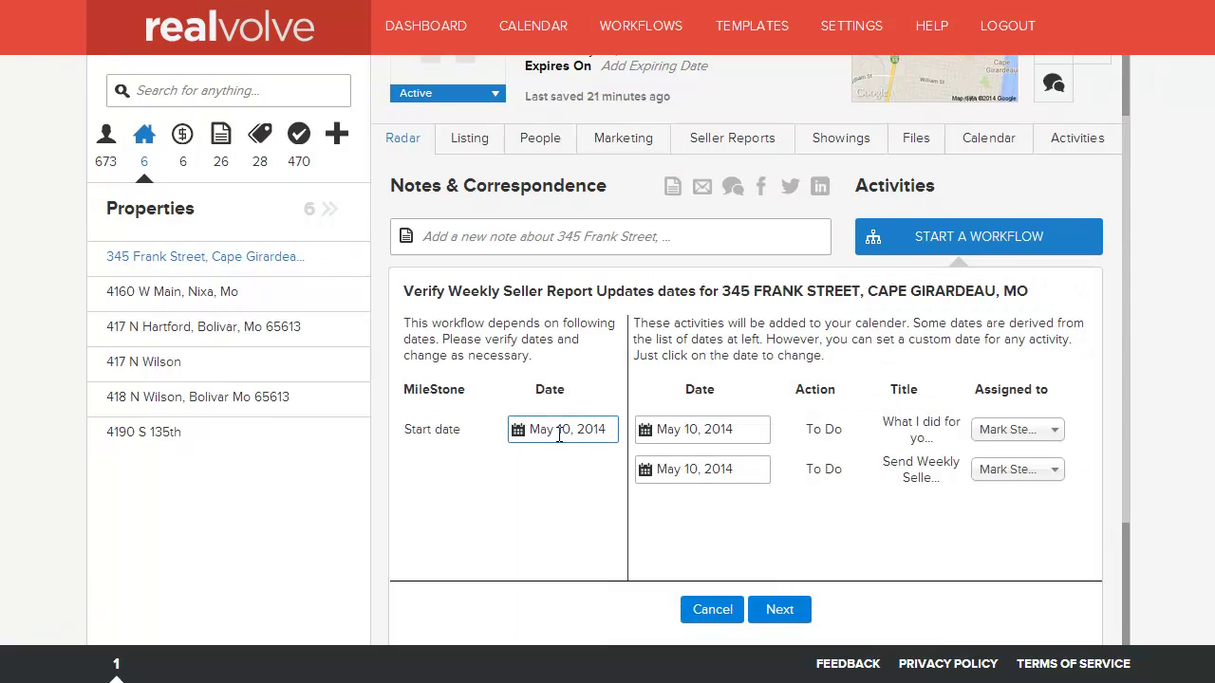
pyautogui.click(560, 434)
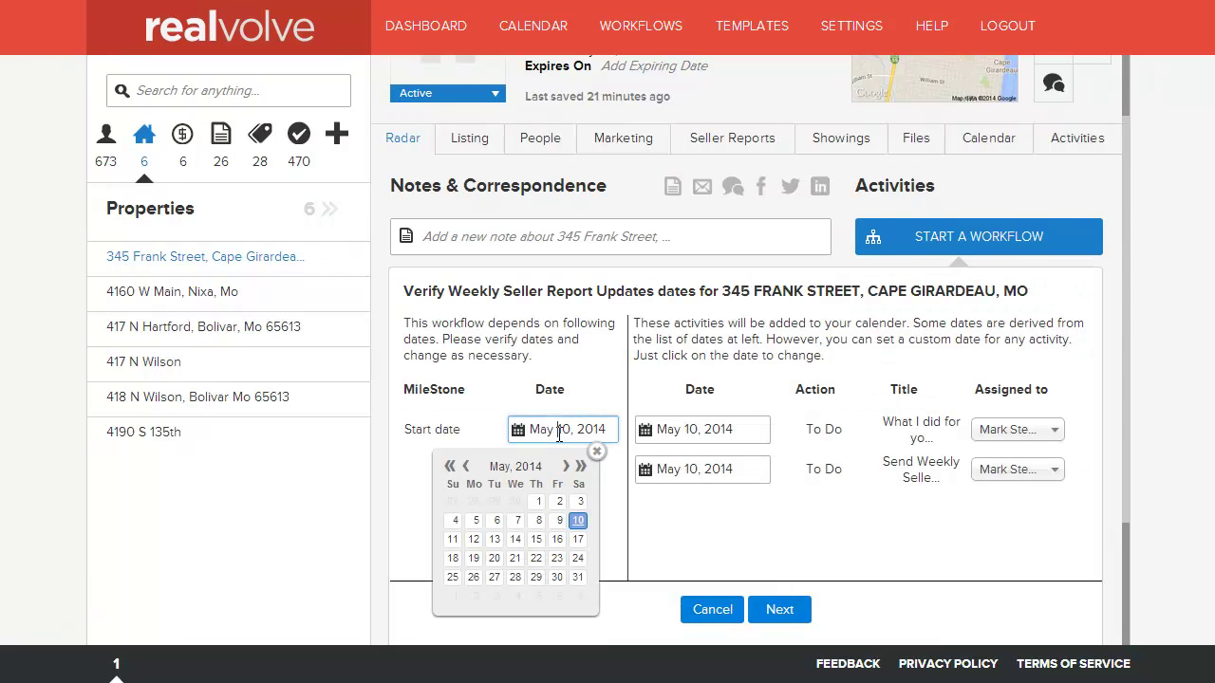
pyautogui.click(476, 525)
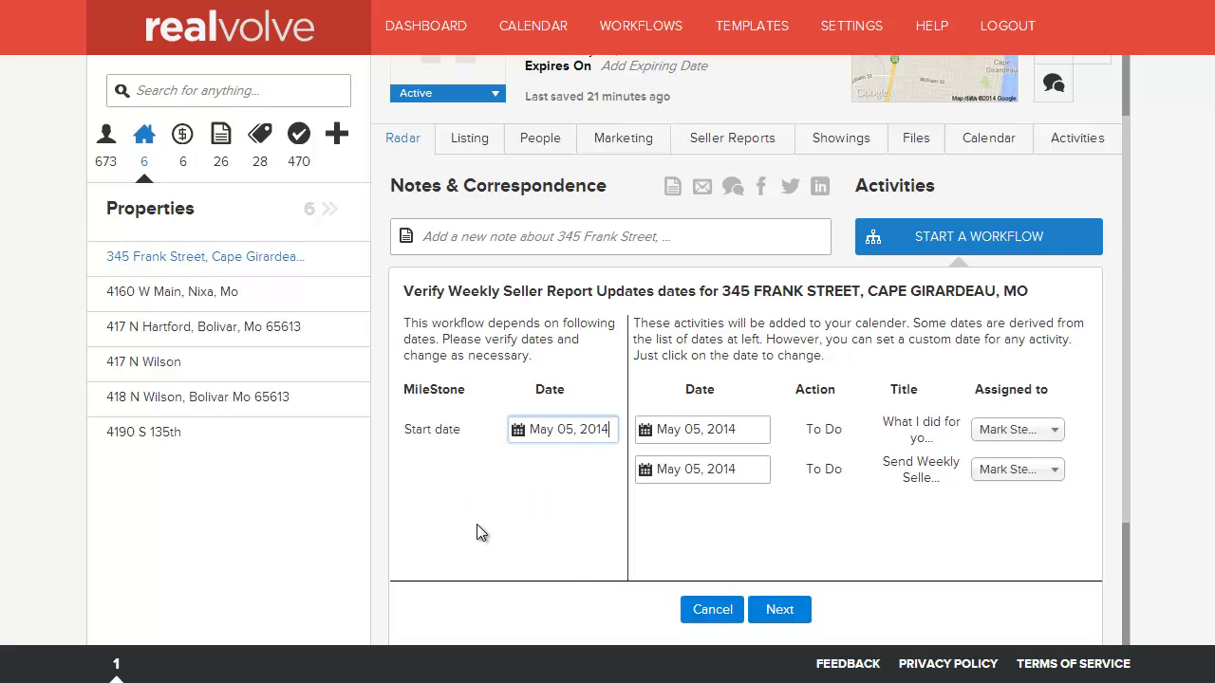
pyautogui.click(796, 621)
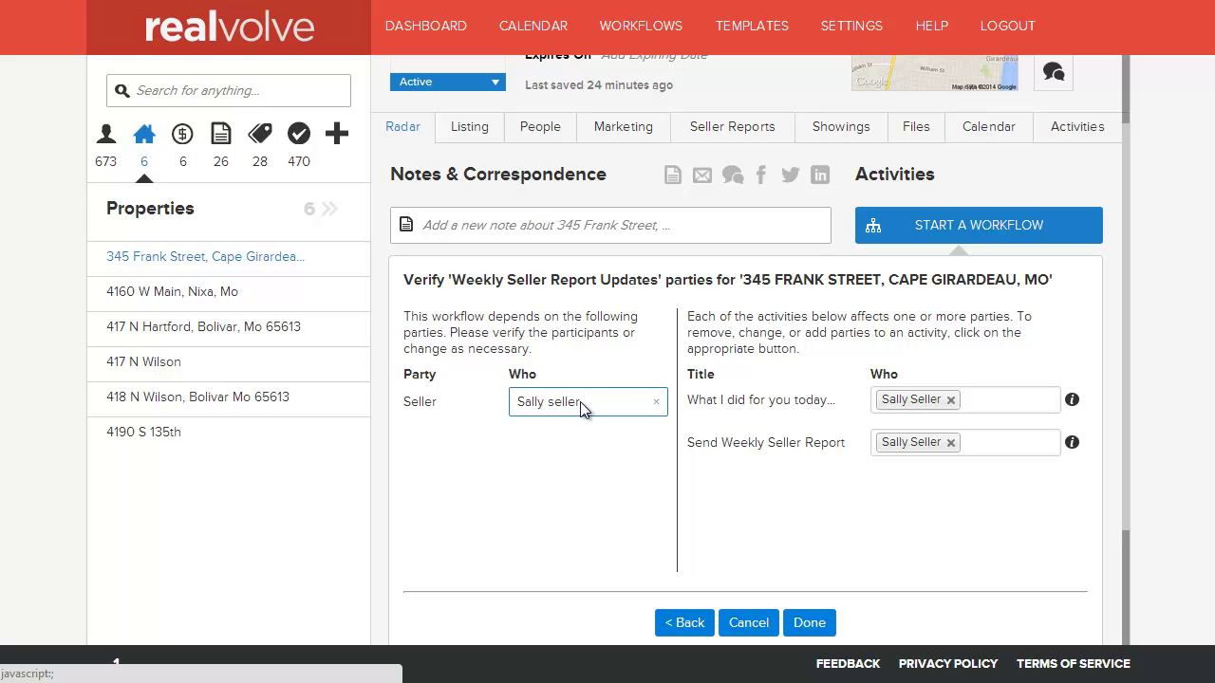
# Finish starting the workflow, complete the first daily task, and enter 'Agent Showing' as its seller report note
pyautogui.click(811, 624)
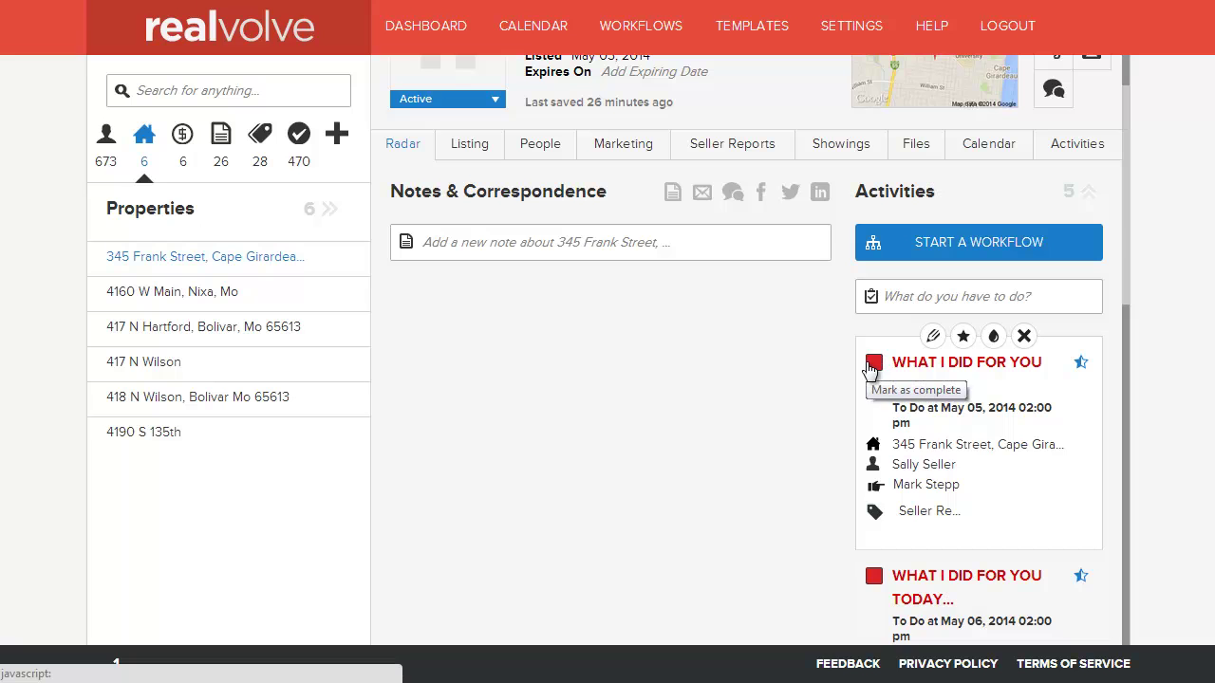
pyautogui.click(874, 367)
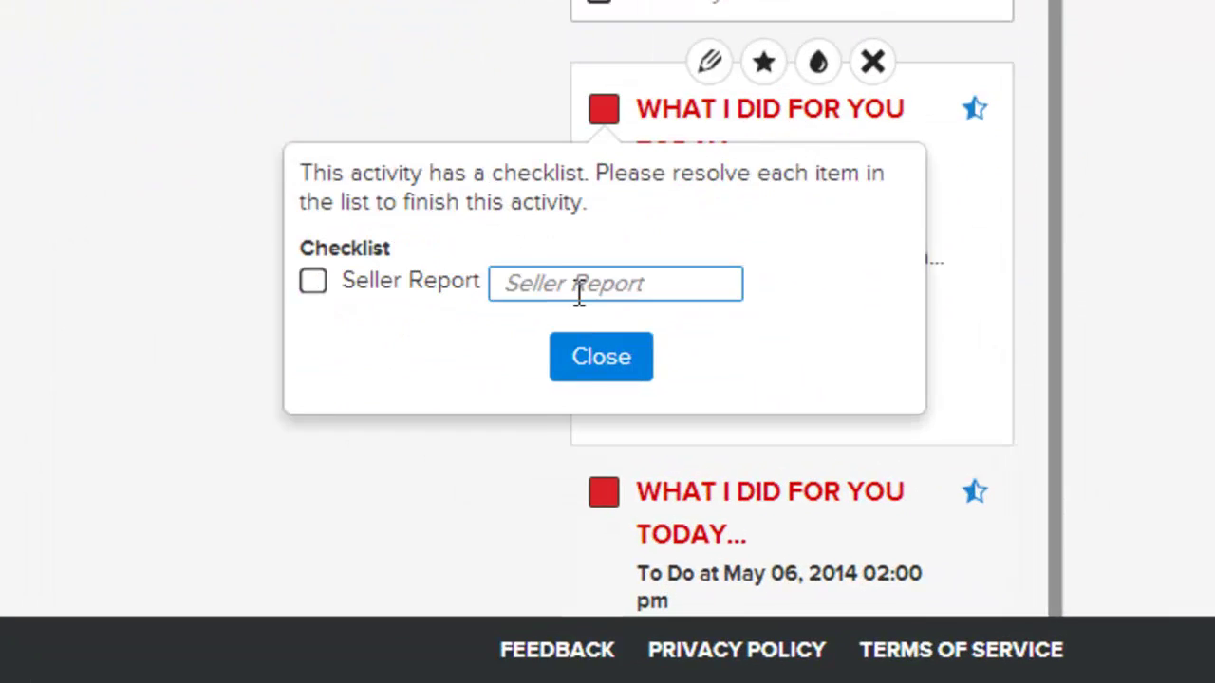
pyautogui.write('Agent Showing')
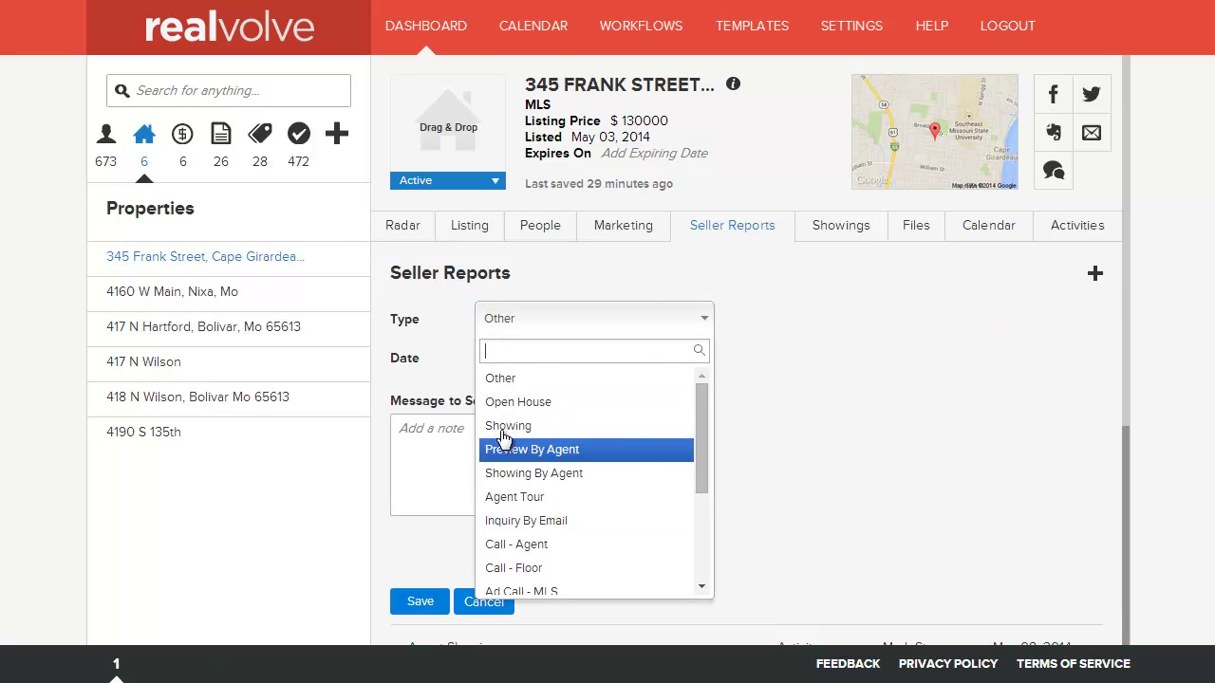
# Save a Showing By Agent seller report with the pasted message to the seller
pyautogui.click(503, 442)
pyautogui.click(502, 431)
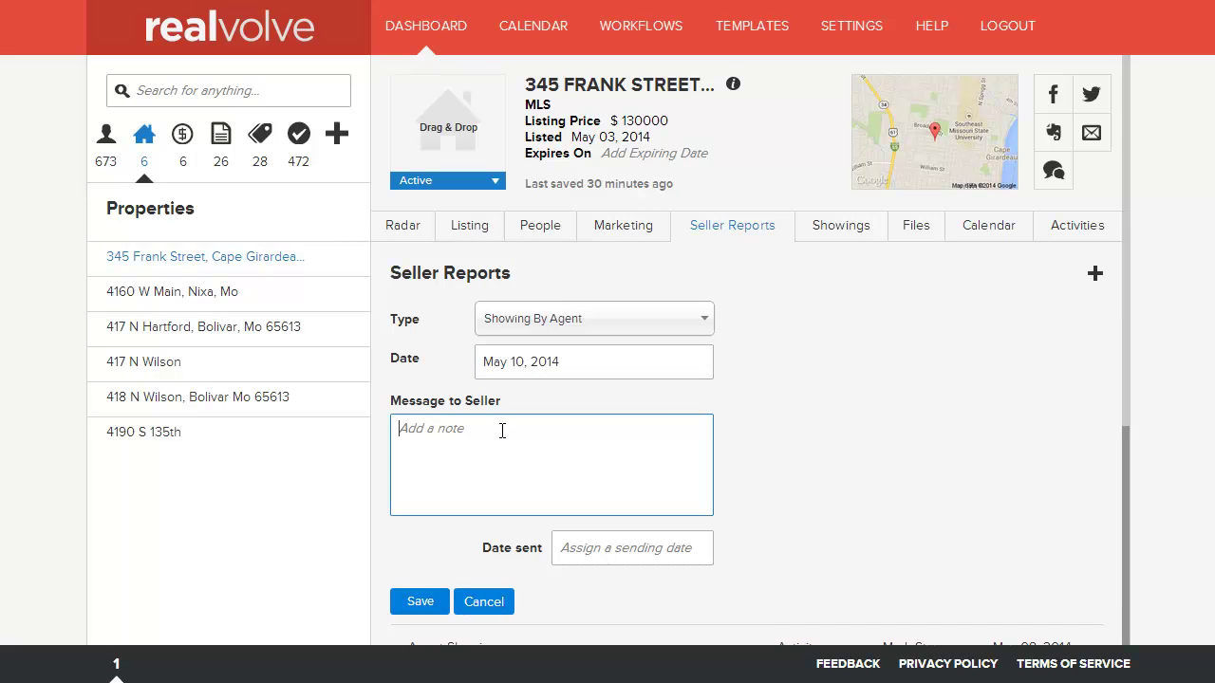
pyautogui.write('Had a call from an Agent on this property, he has a buyer!')
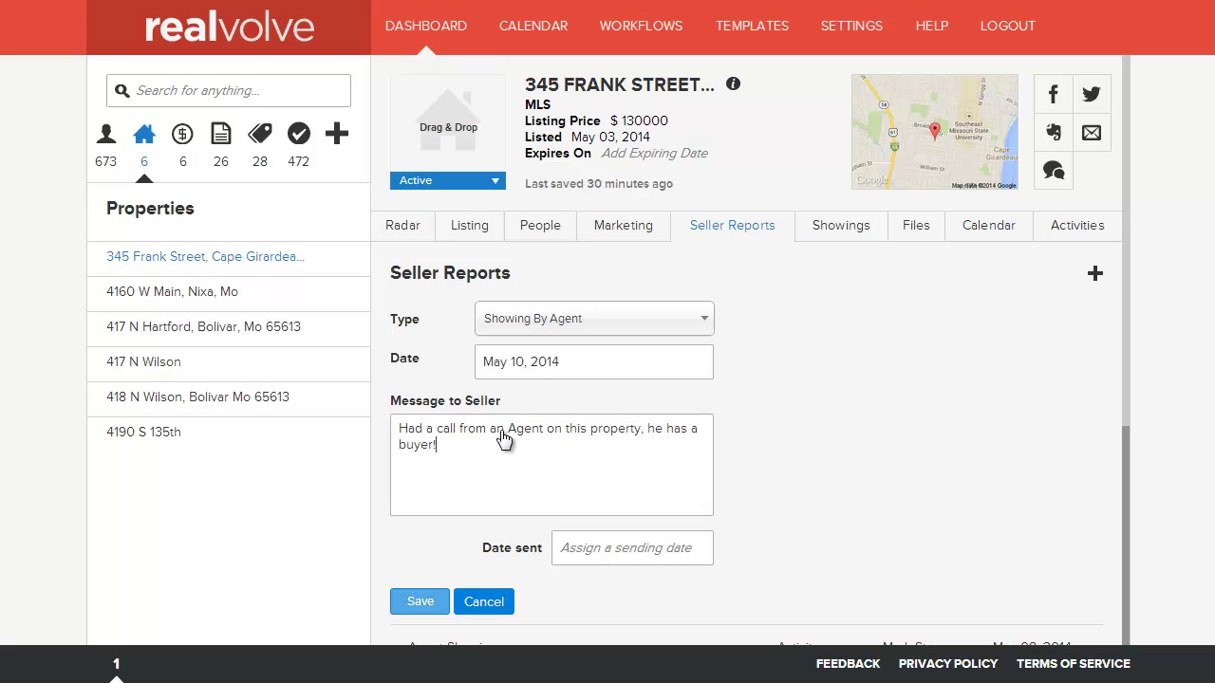
pyautogui.press('Tab')
pyautogui.press('Tab')
pyautogui.press('Return')
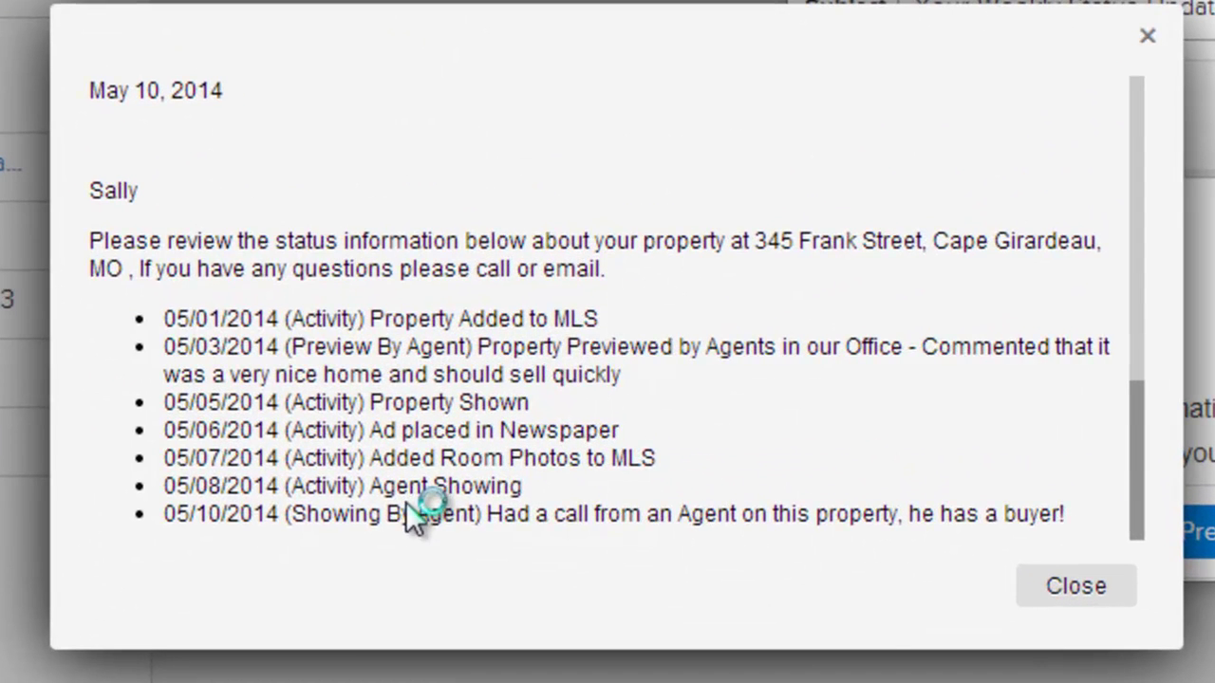
# Scroll through the weekly status email preview of seller report entries, then close it
pyautogui.scroll(-3, 408, 503)
pyautogui.scroll(-2, 405, 502)
pyautogui.scroll(5, 405, 502)
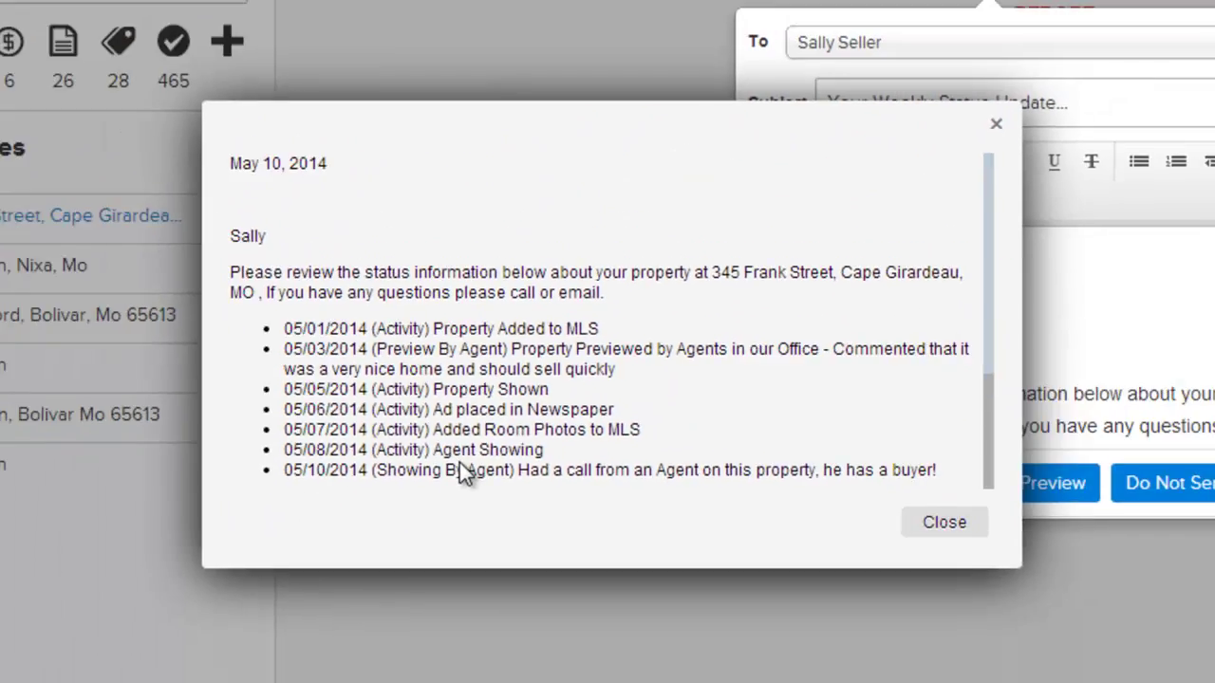
pyautogui.press('Escape')
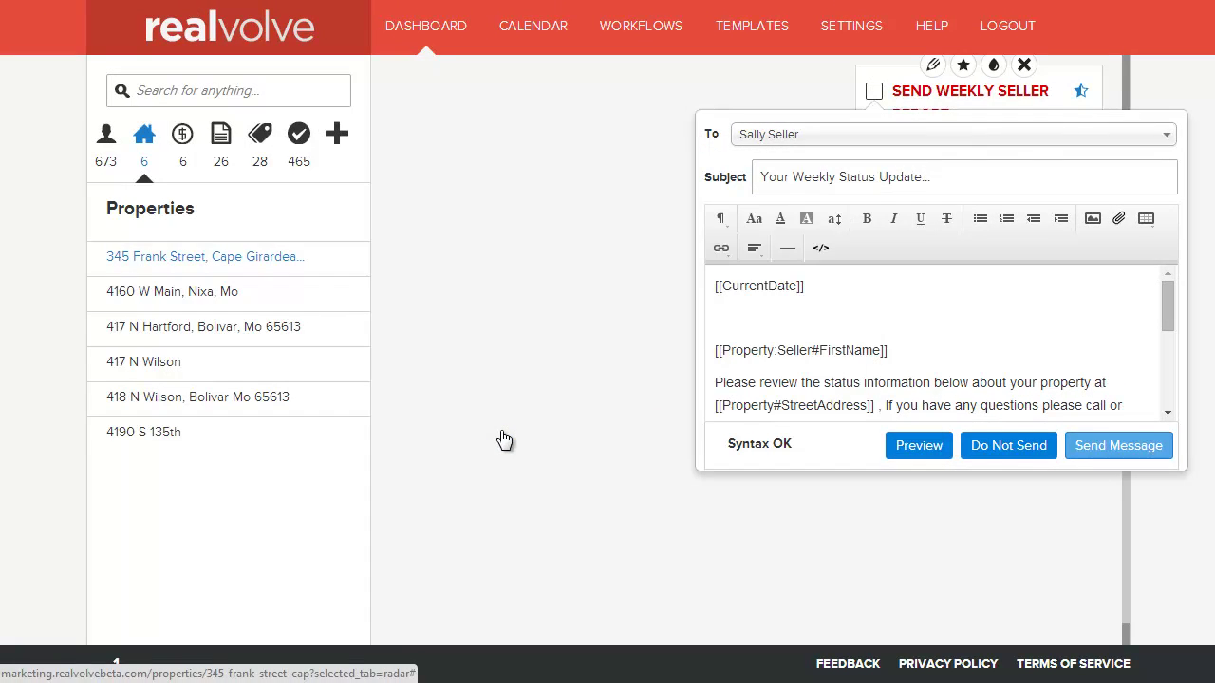